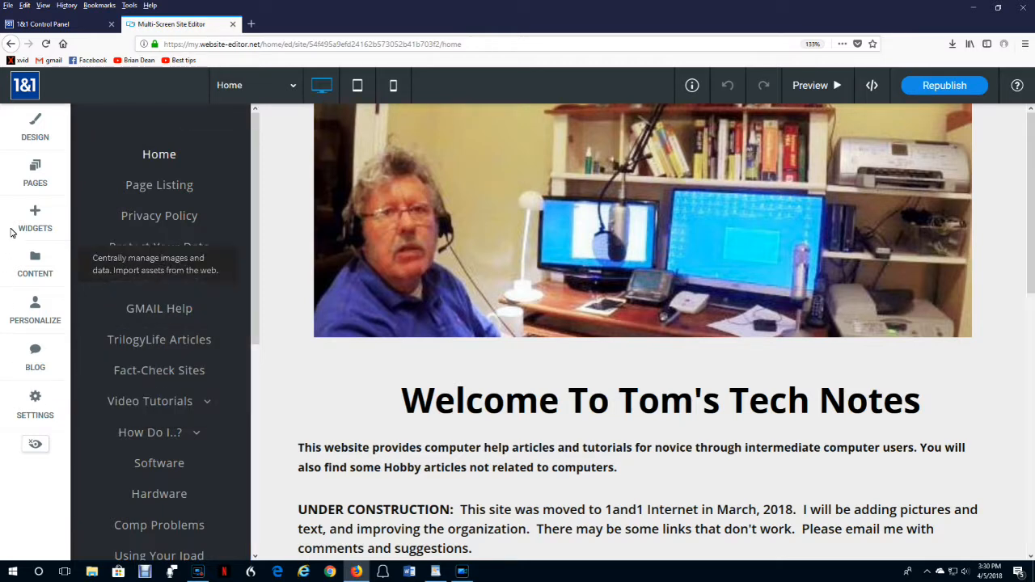
# Add a blank page named "New Start Page" to the site and open it from the page list.
pyautogui.click(32, 176)
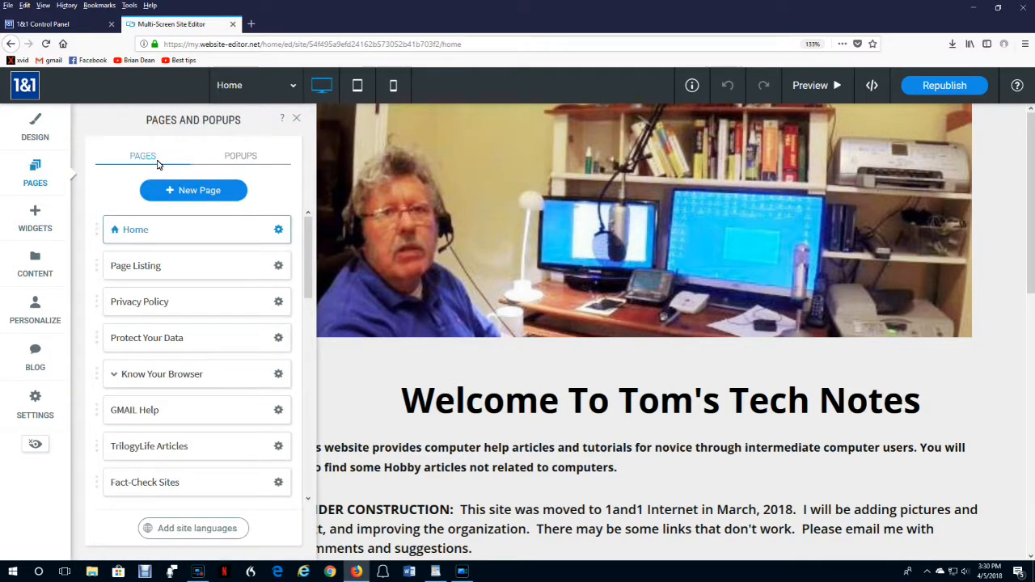
pyautogui.click(195, 192)
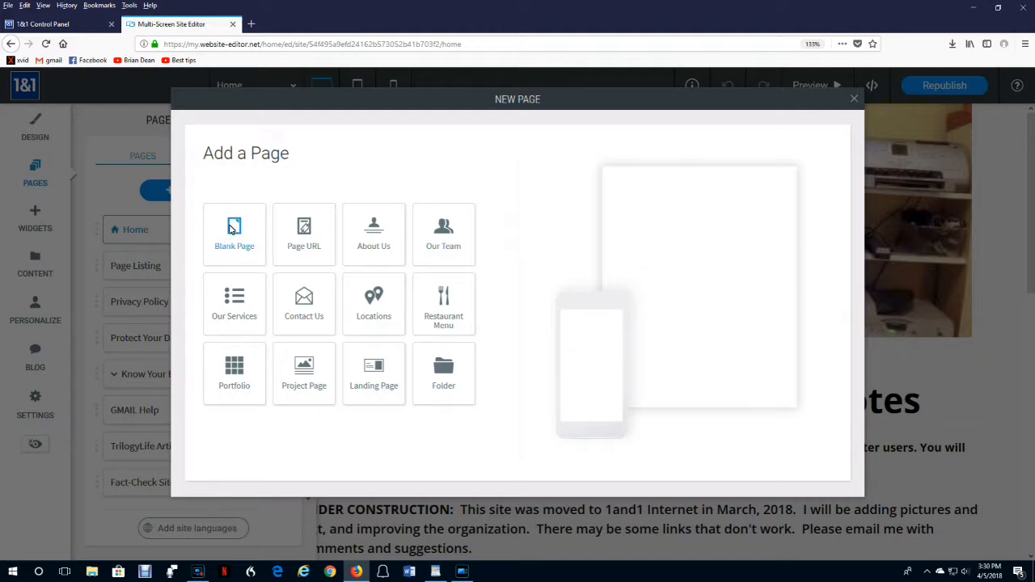
pyautogui.click(231, 230)
pyautogui.moveTo(251, 235); pyautogui.dragTo(154, 229)
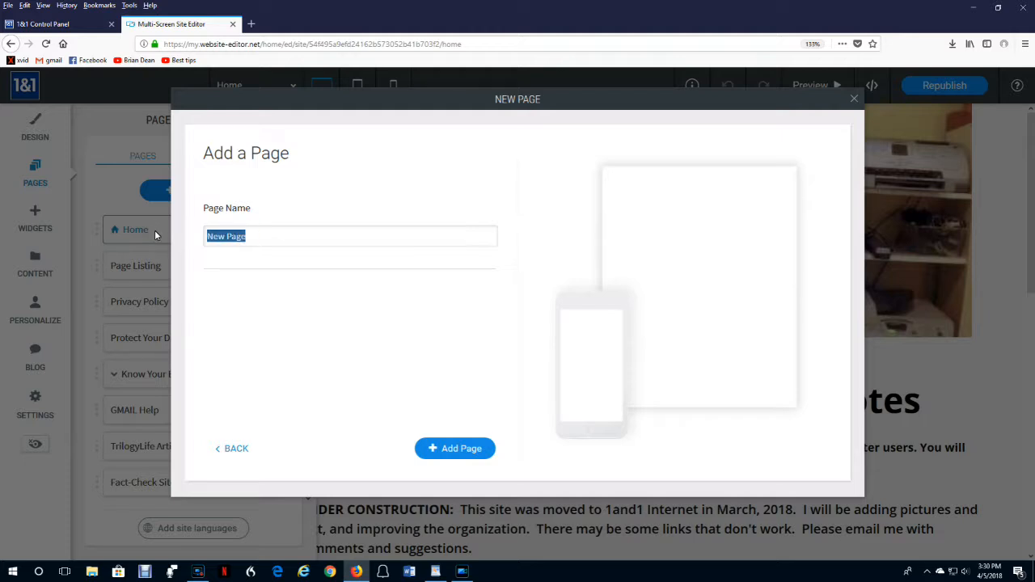
pyautogui.write('New Start Page')
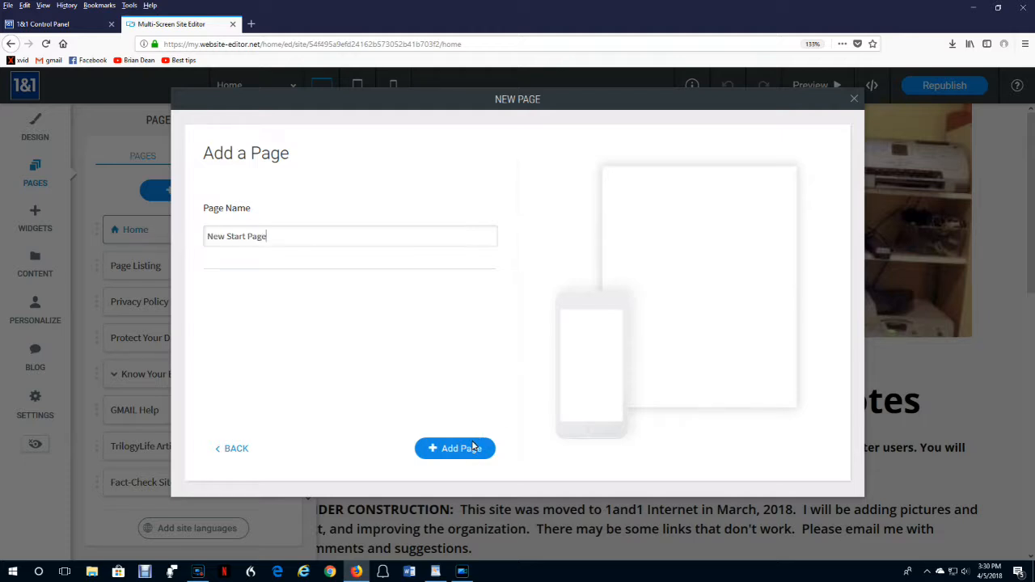
pyautogui.click(459, 449)
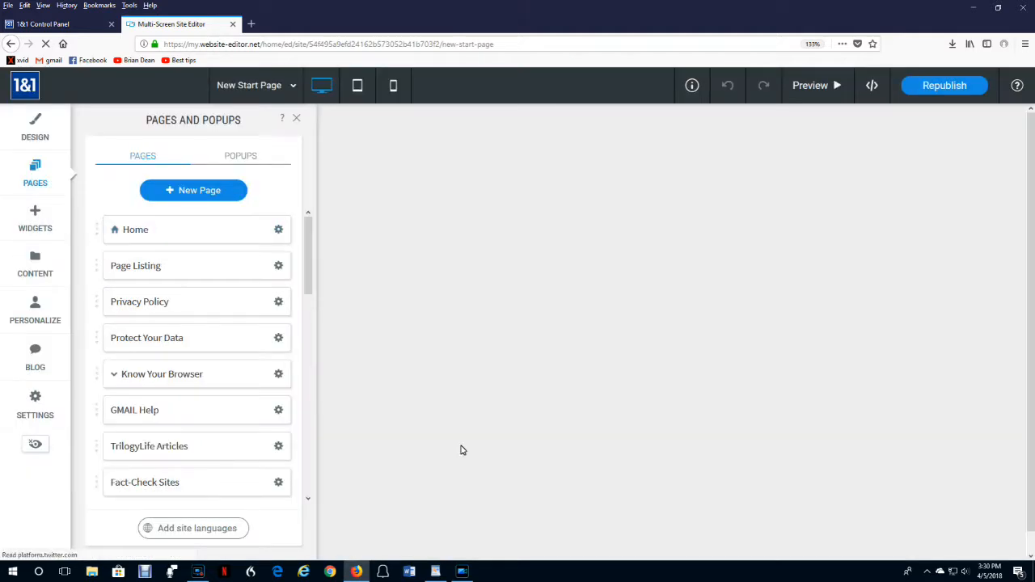
pyautogui.moveTo(312, 278); pyautogui.dragTo(314, 492)
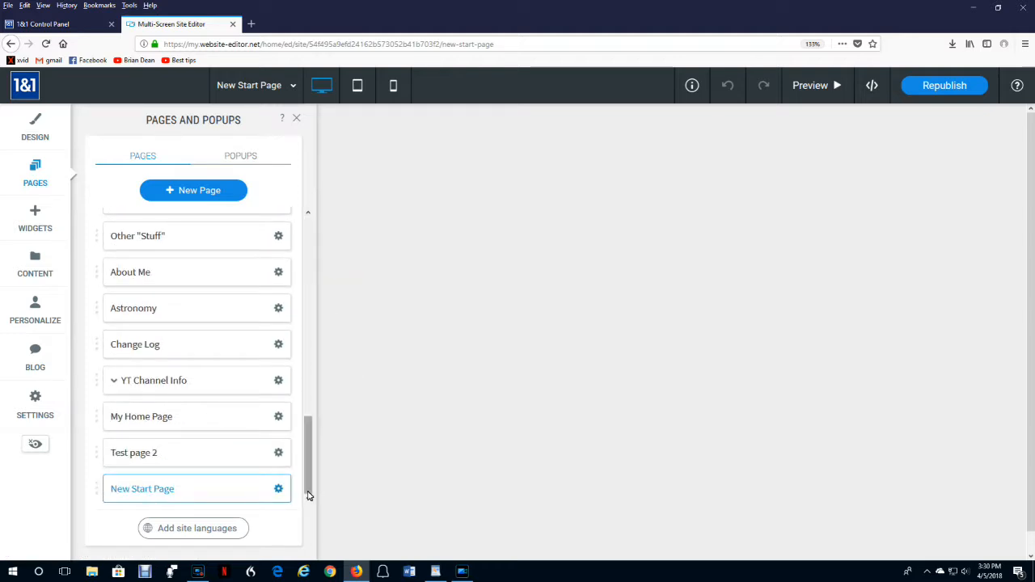
pyautogui.click(150, 493)
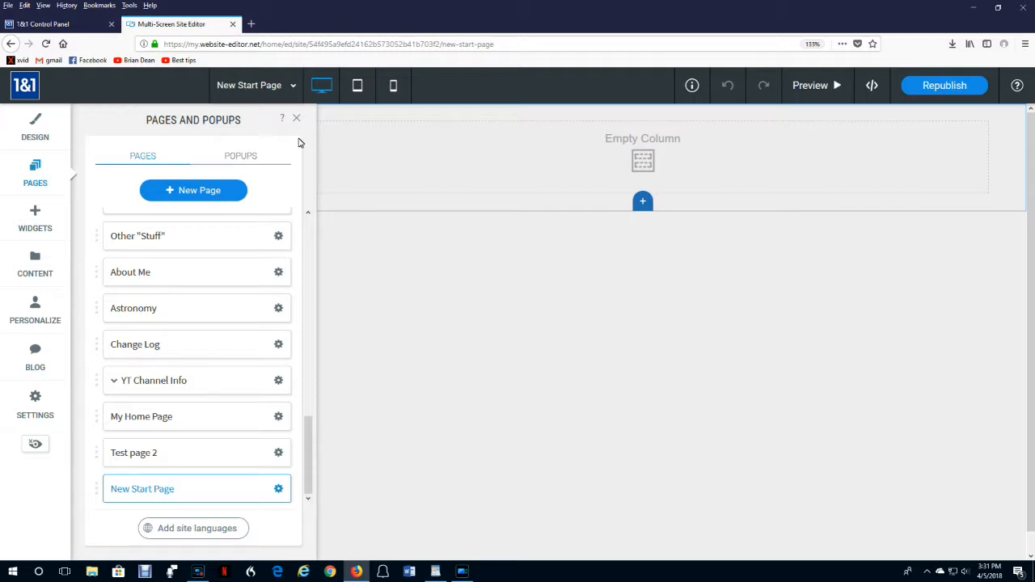
# Add a title widget to the empty column and replace its placeholder text with "New Start Page".
pyautogui.click(35, 219)
pyautogui.moveTo(130, 251); pyautogui.dragTo(674, 152)
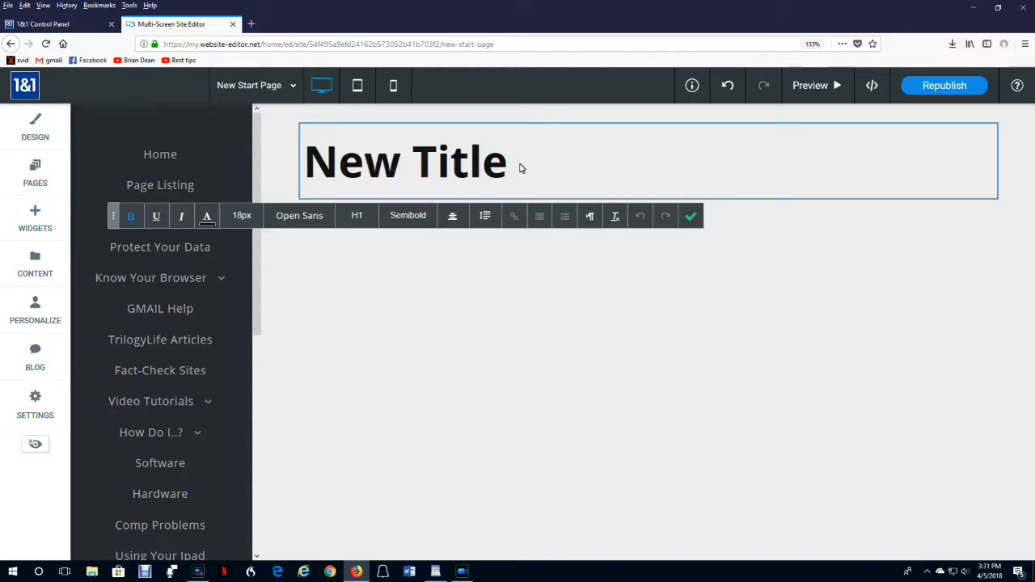
pyautogui.moveTo(517, 162); pyautogui.dragTo(363, 192)
pyautogui.write('New ')
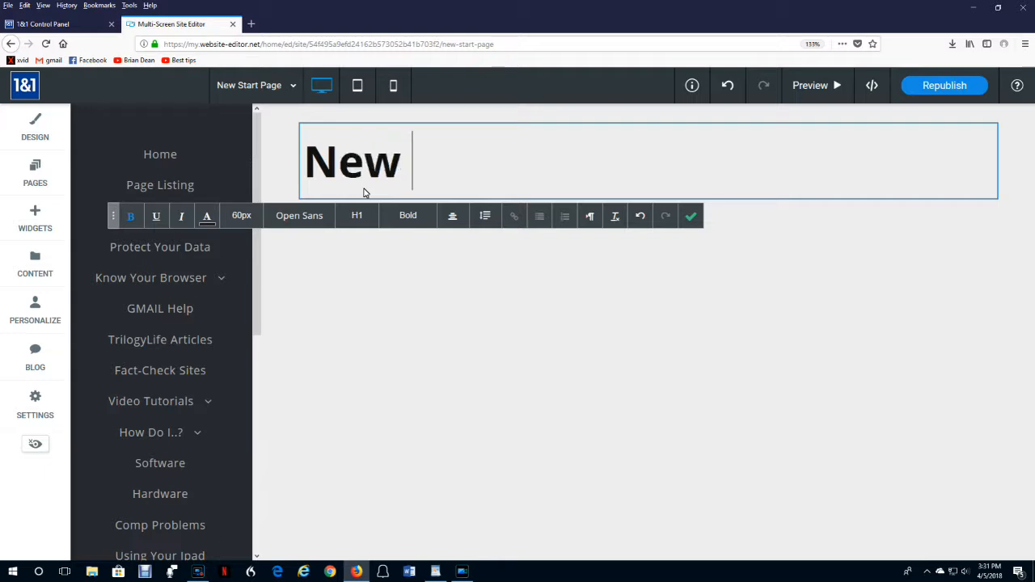
pyautogui.write('Start Page')
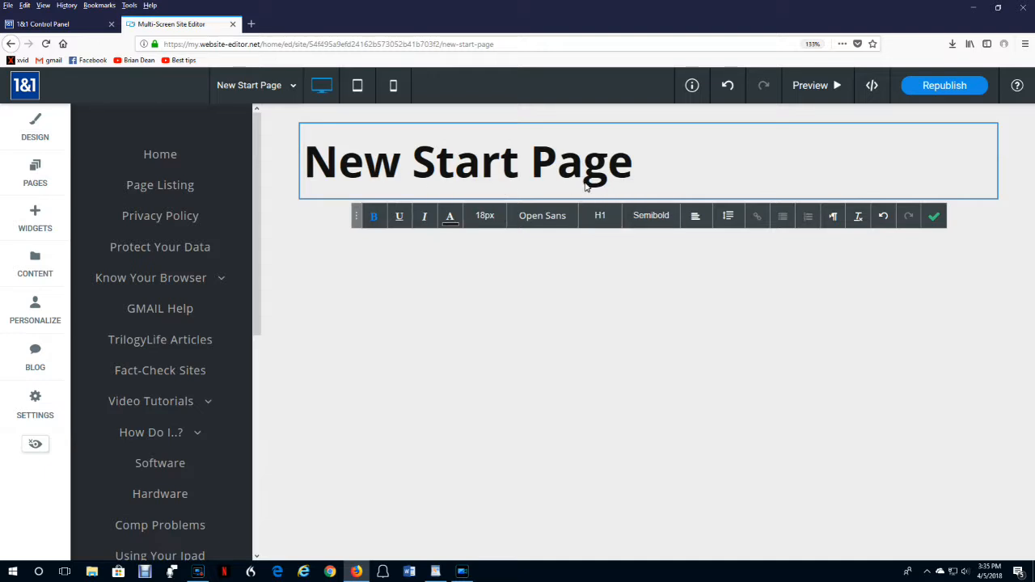
# Center the page title horizontally and finish editing it.
pyautogui.click(698, 219)
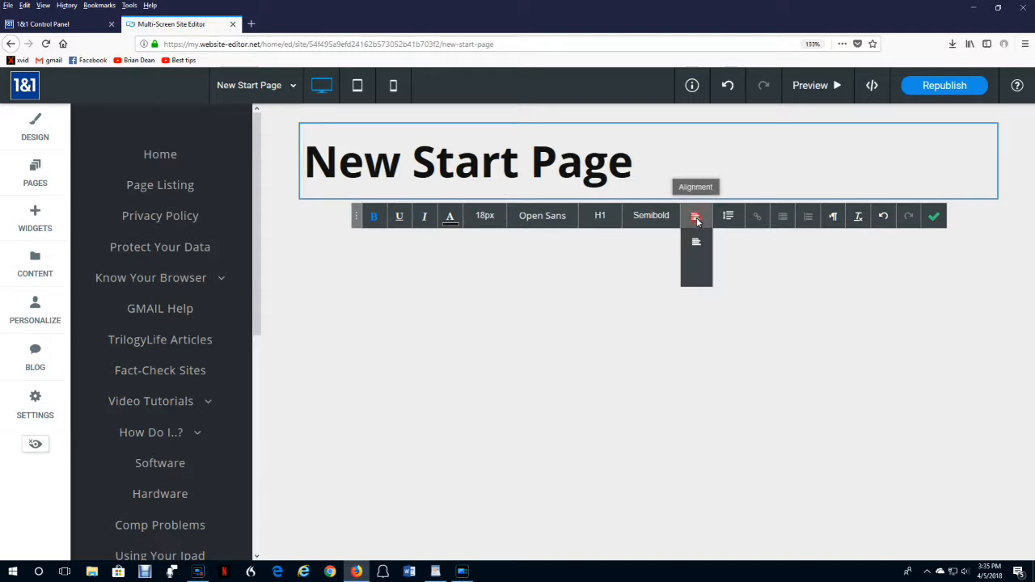
pyautogui.click(697, 269)
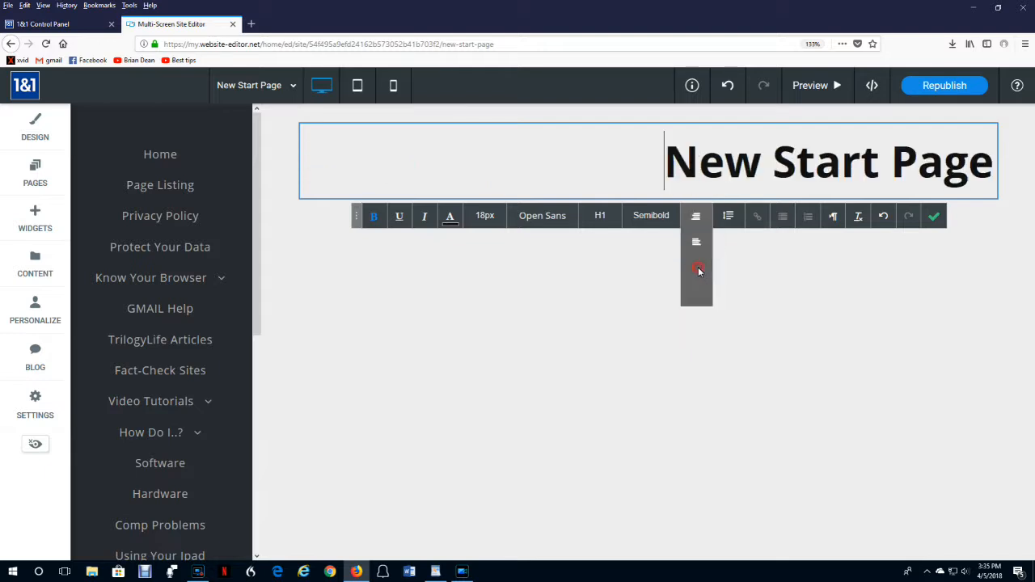
pyautogui.click(696, 217)
pyautogui.click(697, 269)
pyautogui.click(934, 217)
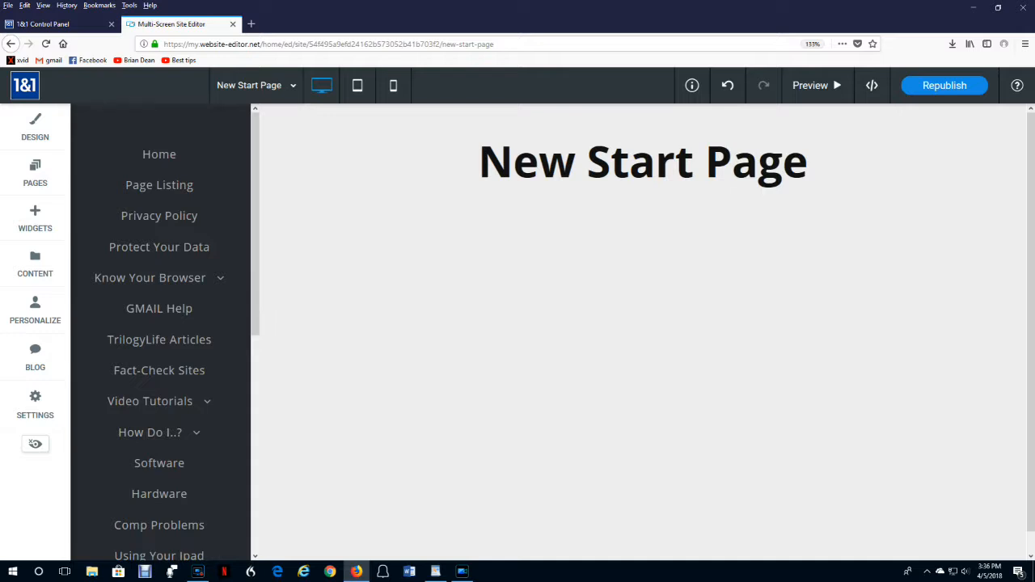
# Add a paragraph widget below the title and replace its placeholder text with the heading "NEWS".
pyautogui.moveTo(35, 214); pyautogui.dragTo(531, 392)
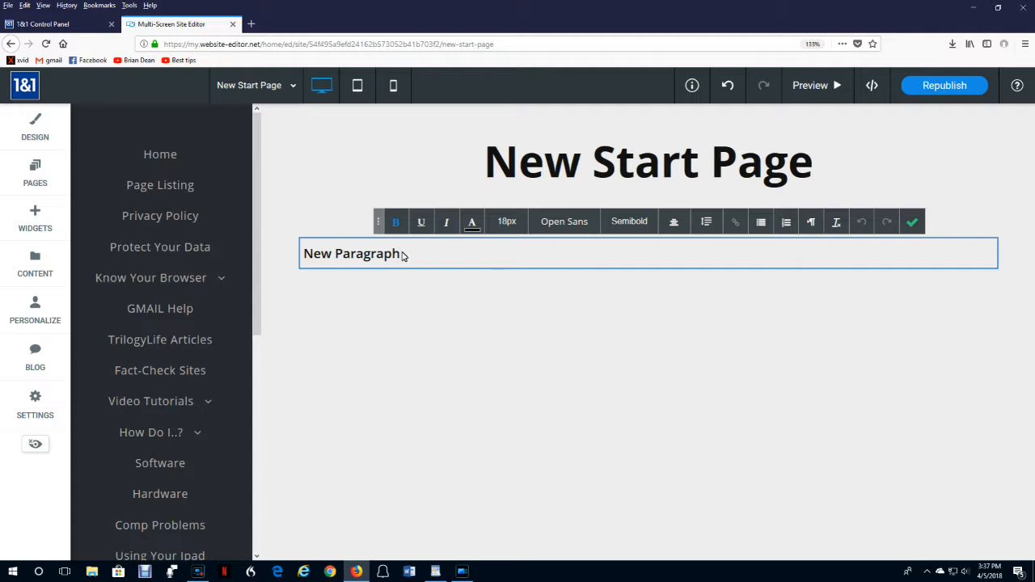
pyautogui.click(402, 254)
pyautogui.moveTo(397, 255); pyautogui.dragTo(272, 254)
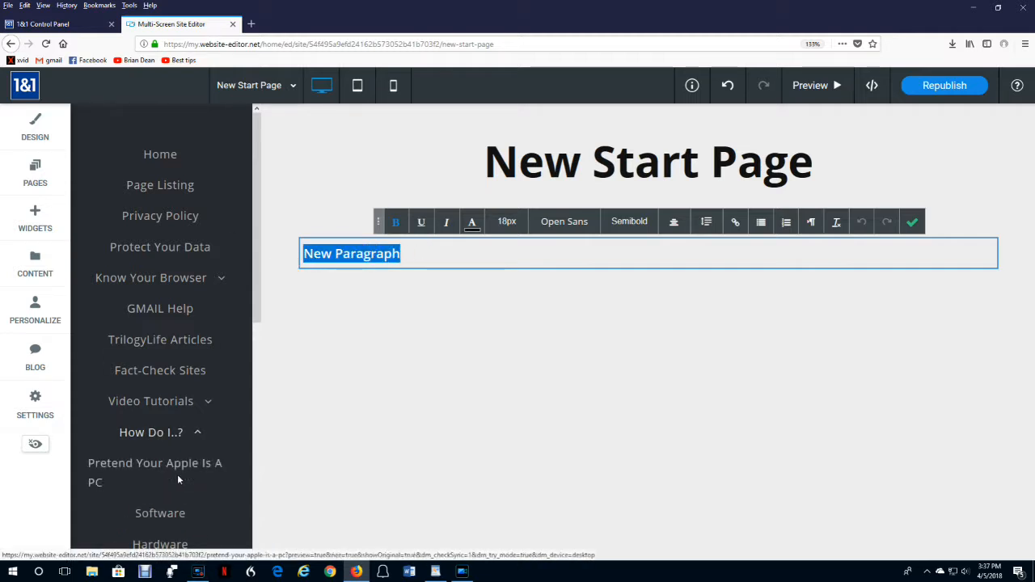
pyautogui.click(302, 573)
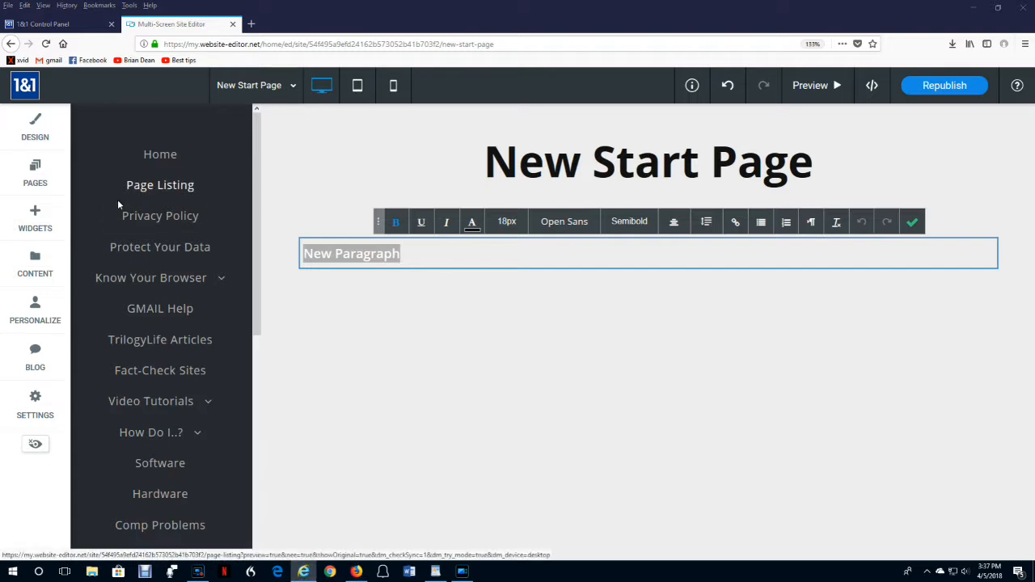
pyautogui.click(274, 259)
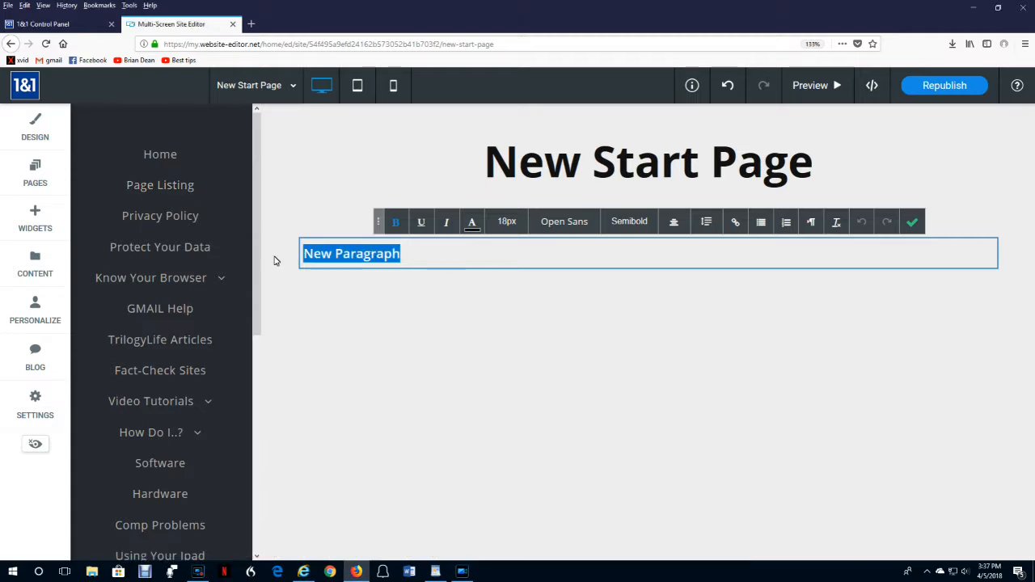
pyautogui.write('NEWS')
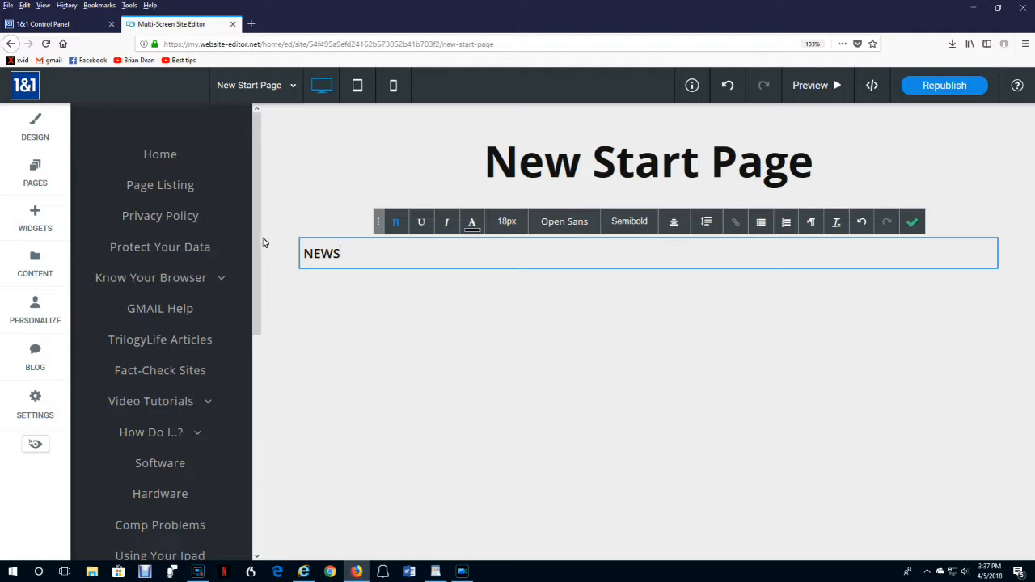
# Below the NEWS heading, add a line of site names: CNN, Dow, NY_Times, LA_Times and Huff_Post.
pyautogui.press('Return')
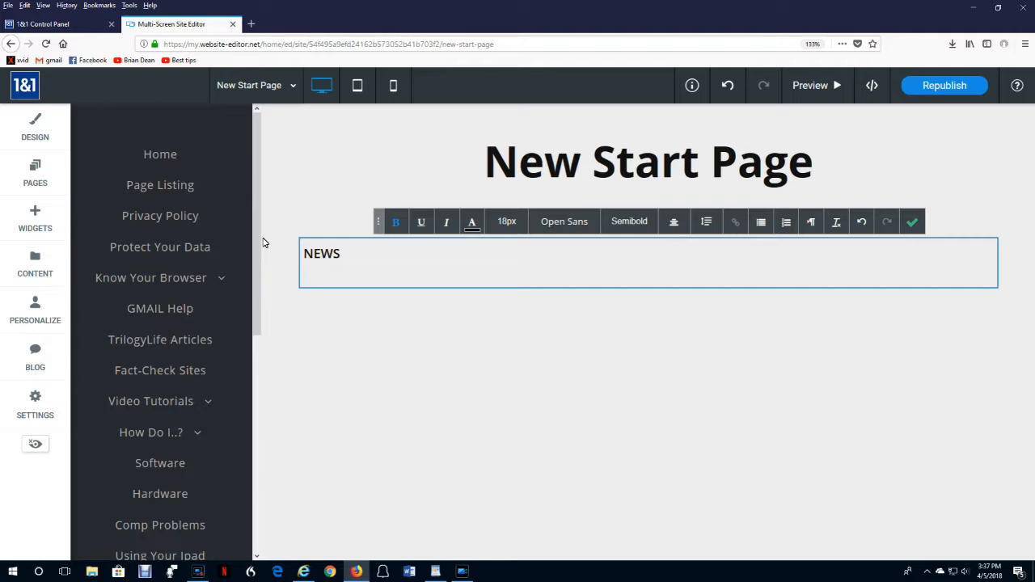
pyautogui.press('Return')
pyautogui.write('CNN   Dow   NY_Times   LA_Times   Huff_Post')
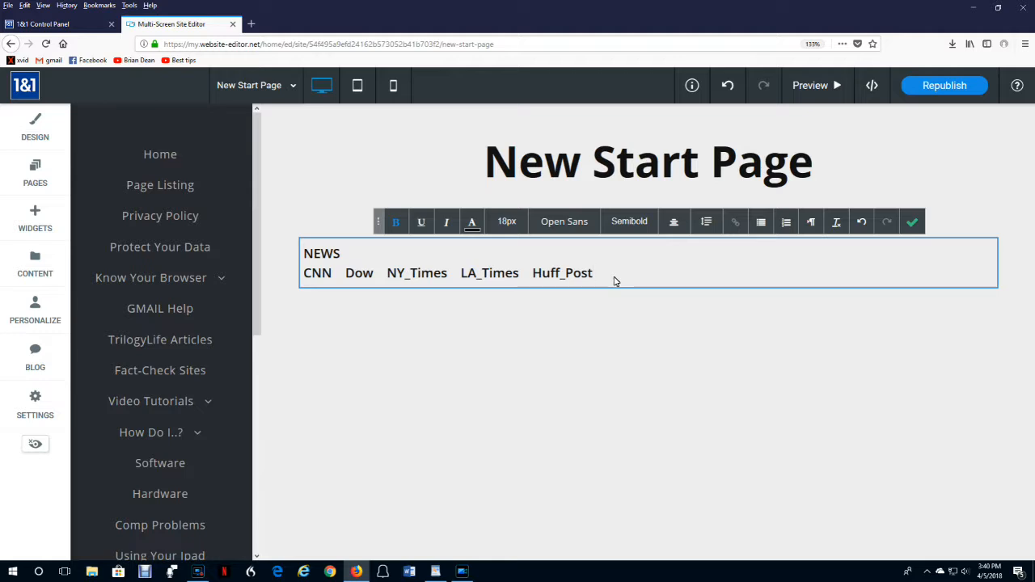
# Paste the line of news site names four more times, append "another_website", and finish editing the paragraph.
pyautogui.hotkey('ctrl', 'v')
pyautogui.hotkey('ctrl', 'v')
pyautogui.hotkey('ctrl', 'v')
pyautogui.hotkey('ctrl', 'v')
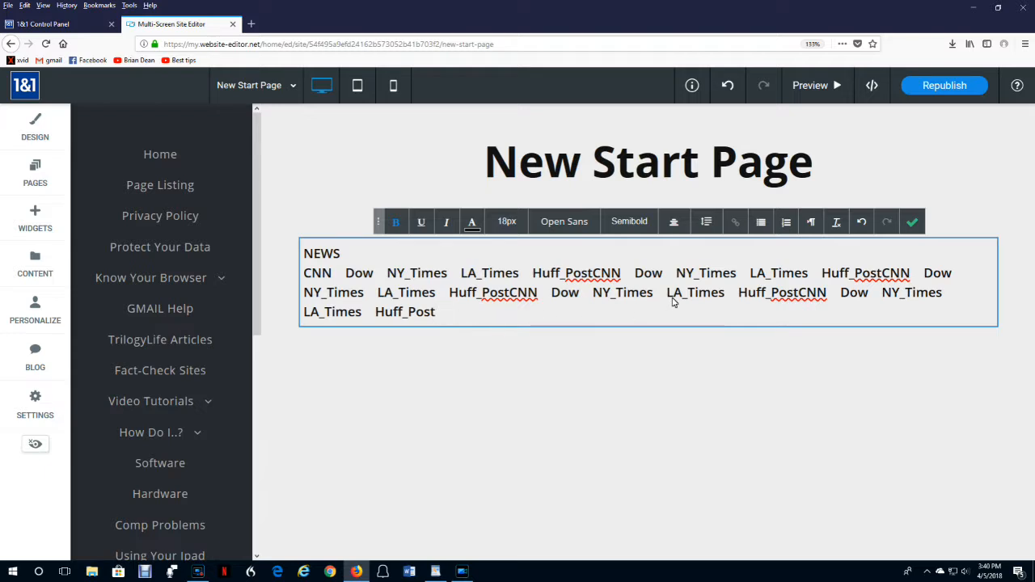
pyautogui.write('another_website')
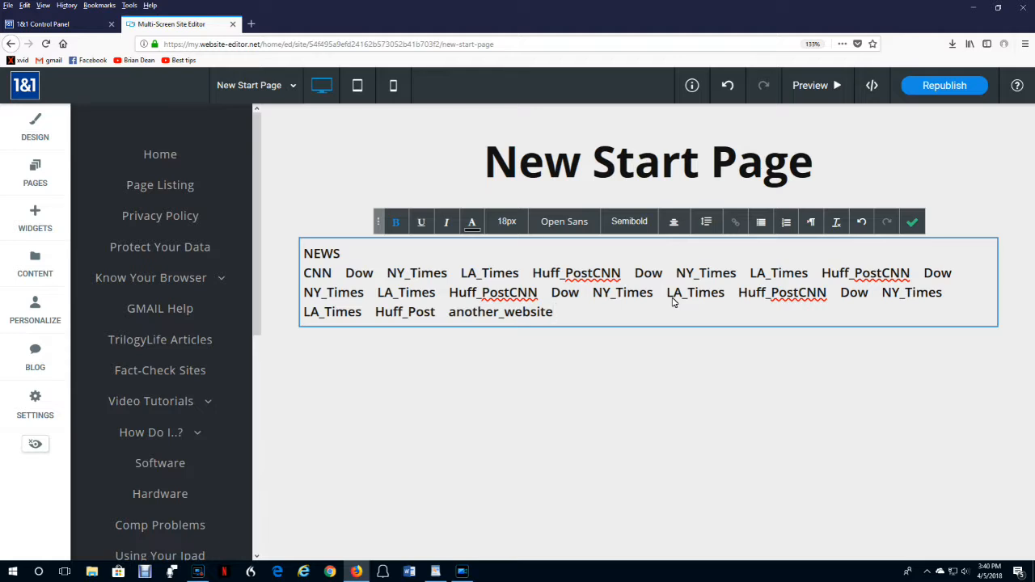
pyautogui.click(913, 221)
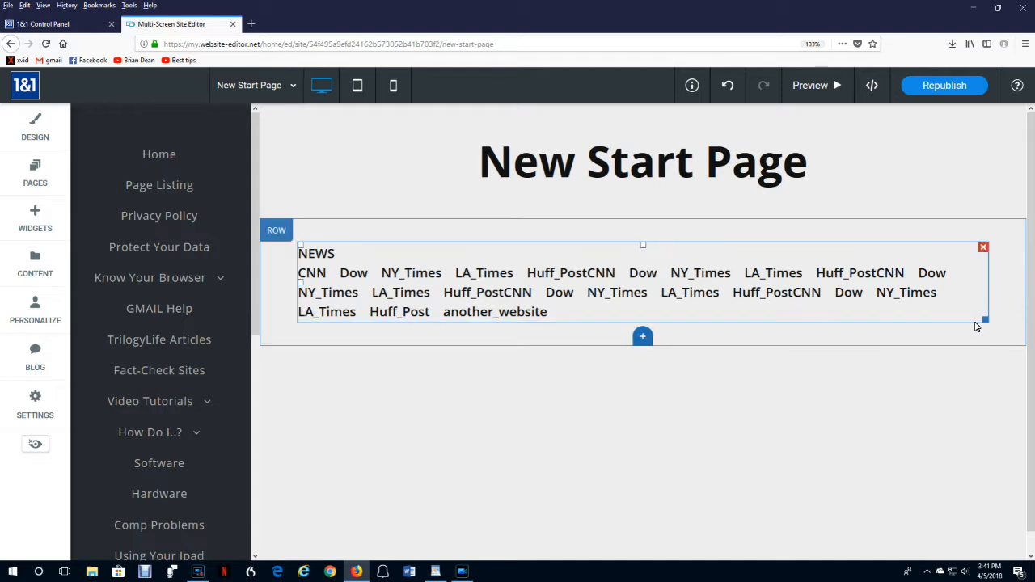
# Try narrowing the NEWS paragraph box from both sides so that its text wraps within a smaller width.
pyautogui.moveTo(984, 322); pyautogui.dragTo(956, 319)
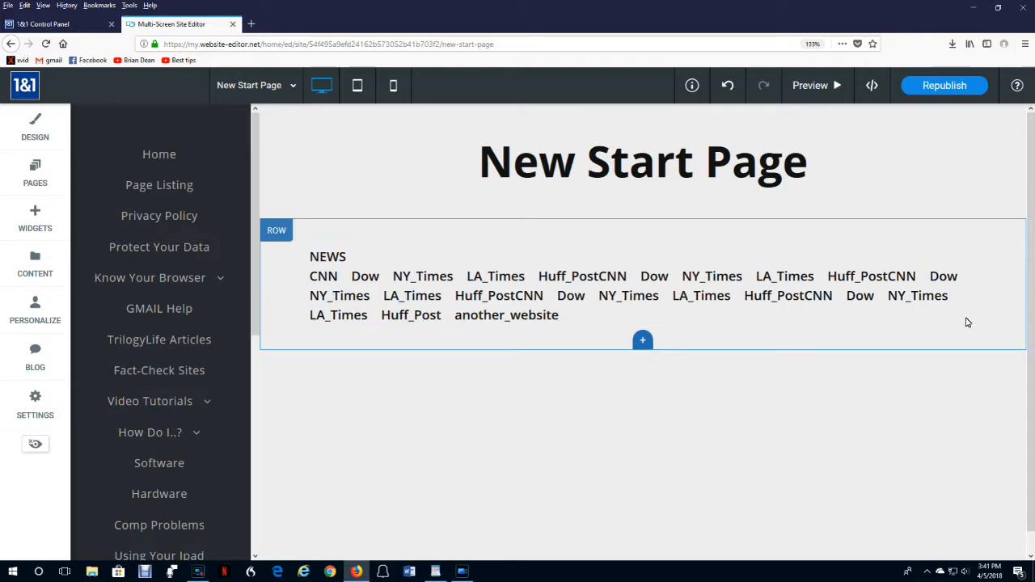
pyautogui.moveTo(970, 323); pyautogui.dragTo(763, 309)
pyautogui.moveTo(314, 253); pyautogui.dragTo(442, 250)
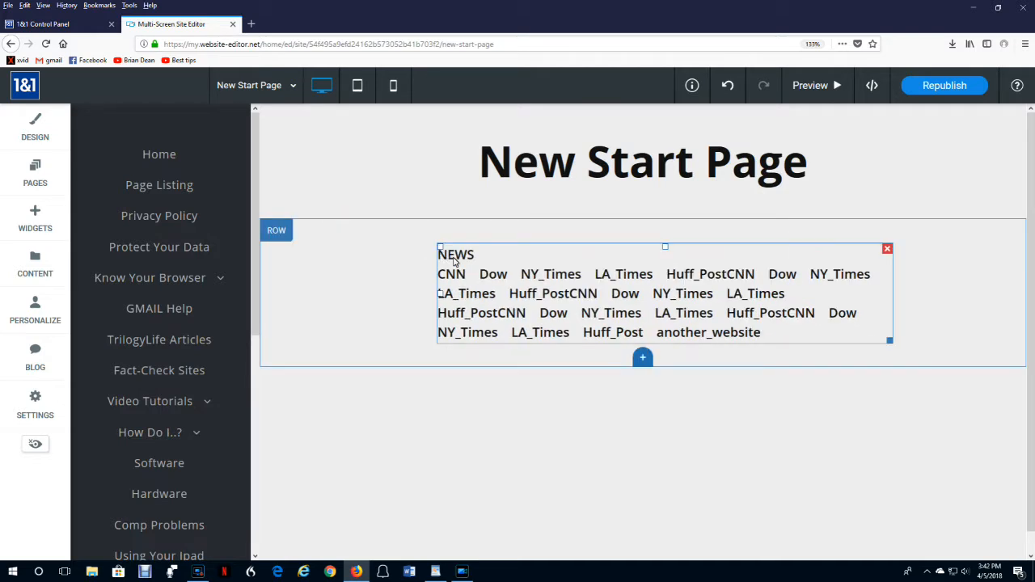
pyautogui.click(518, 170)
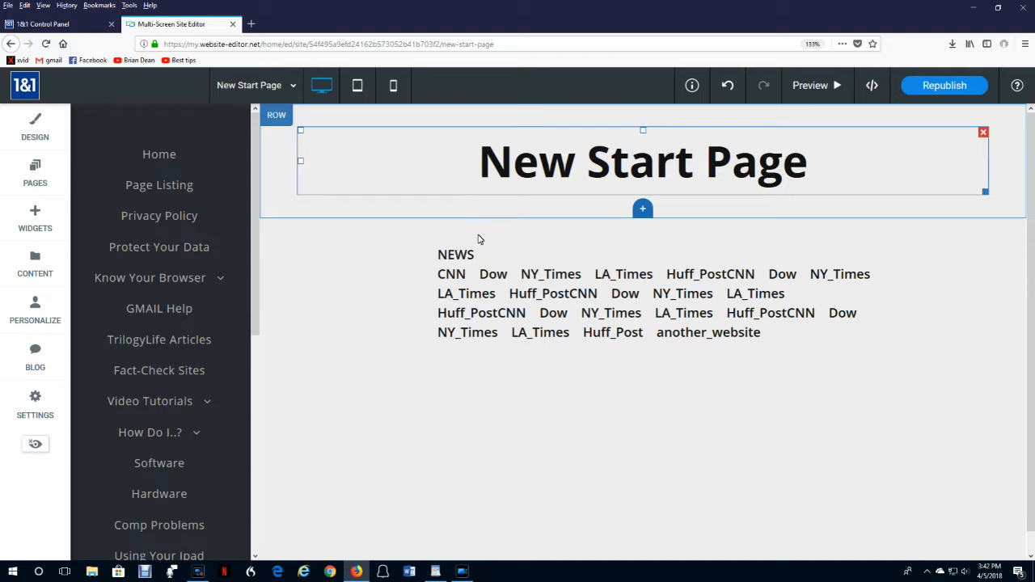
pyautogui.click(460, 289)
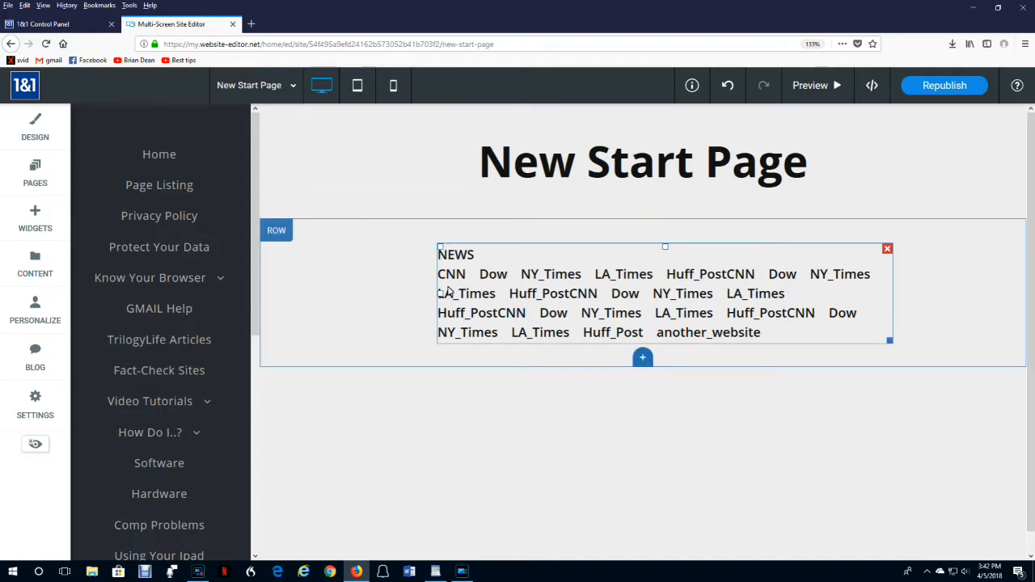
pyautogui.click(613, 445)
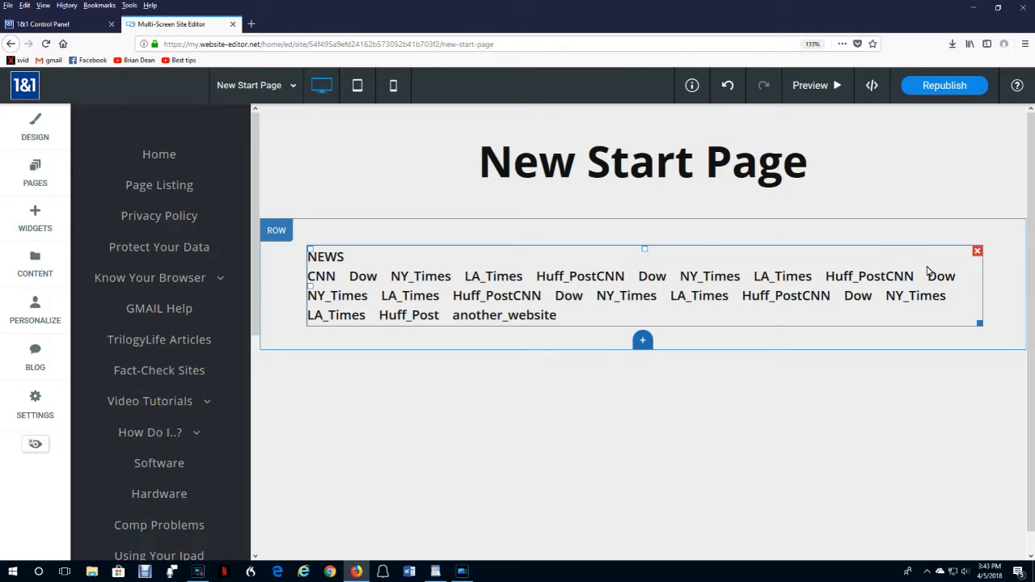
# After the news list, leave a blank line and add a "Websites" heading with GMAIL, TTN, YT_Analytics, YouTube and My_YouTube beneath it.
pyautogui.click(575, 316)
pyautogui.click(564, 315)
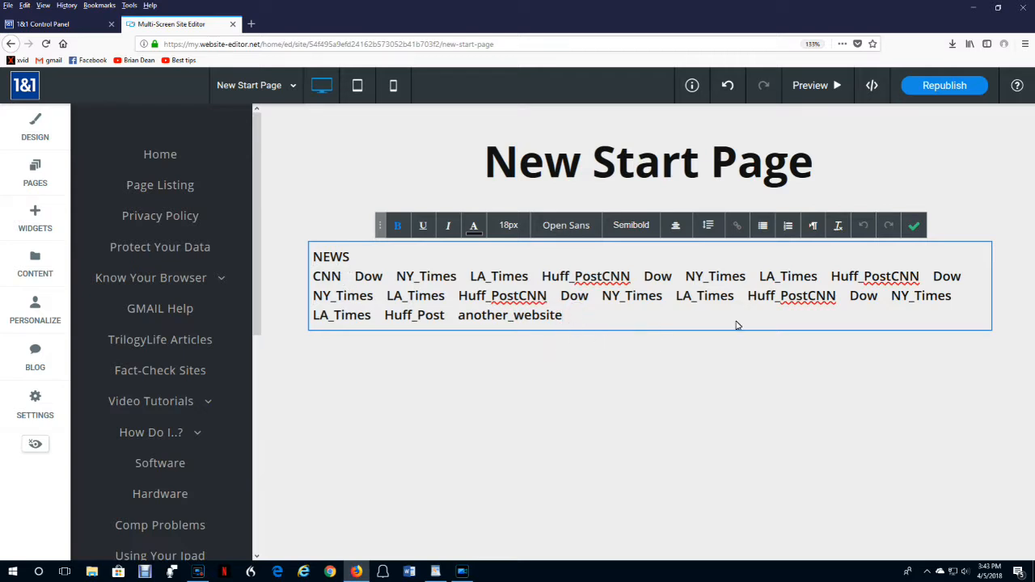
pyautogui.press('Return')
pyautogui.press('Return')
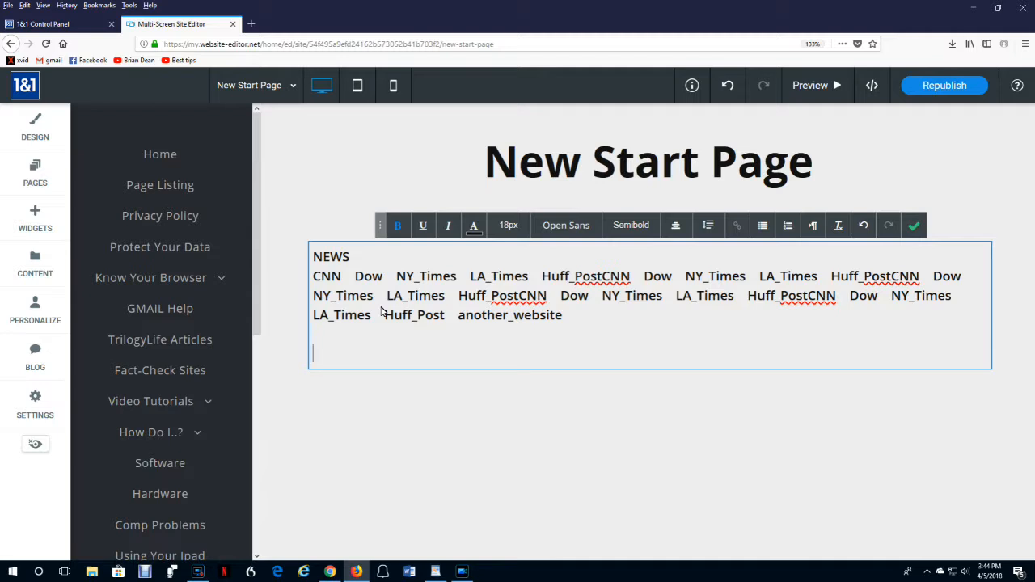
pyautogui.write('Websites')
pyautogui.press('Return')
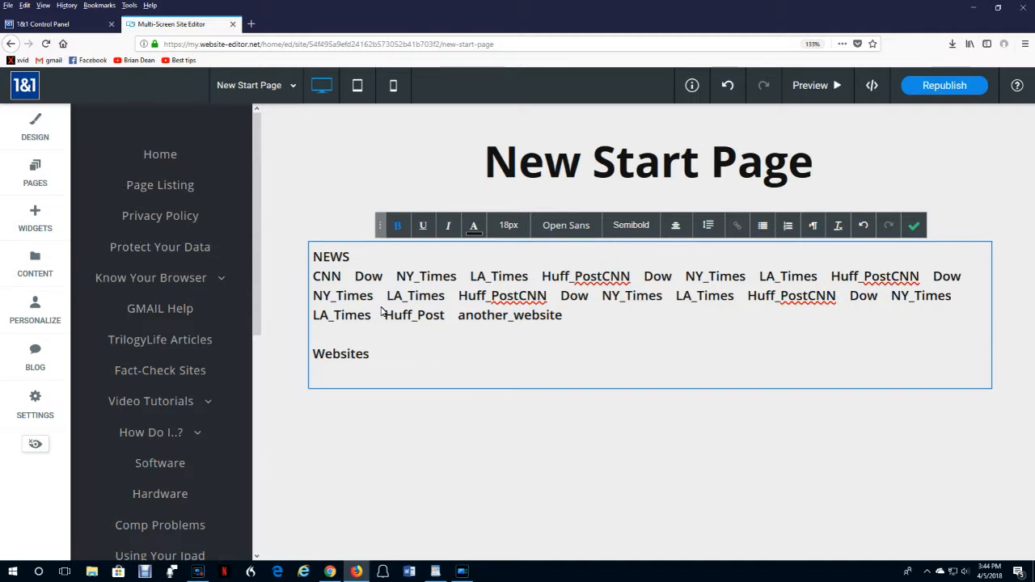
pyautogui.write('GMAIL   TTN   YT_Analytics   YouTube   My_YouTube')
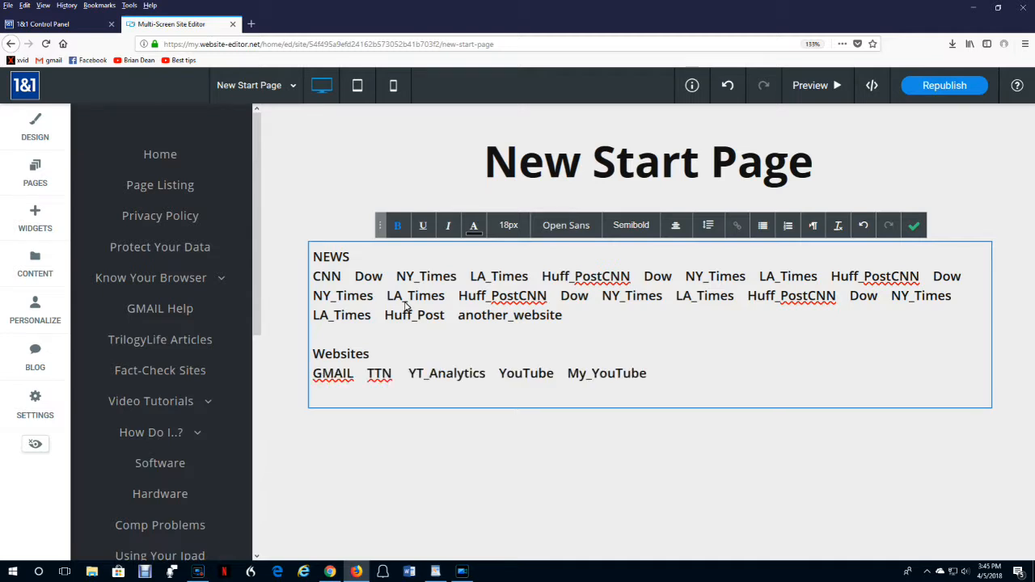
# Add a "Banking & Investing" section listing B_Of_A, Vanguard, AMEX and Ameritrade, plus the headings "Shopping" and "Favorite Videos".
pyautogui.press('Return')
pyautogui.write('Banking & Investing')
pyautogui.press('Return')
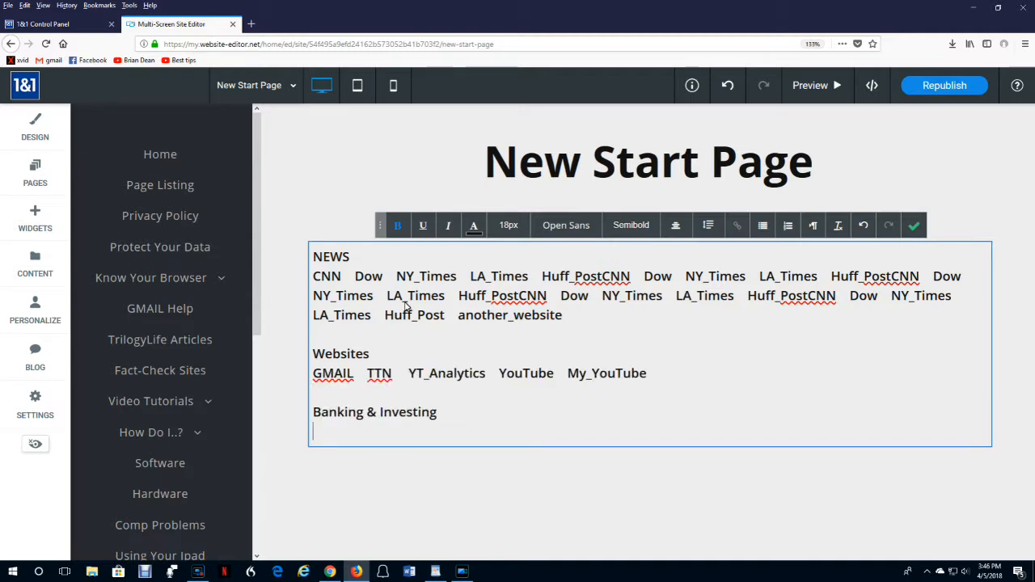
pyautogui.write('B_Of_A   Vanguard   AMEX   Ameritrade')
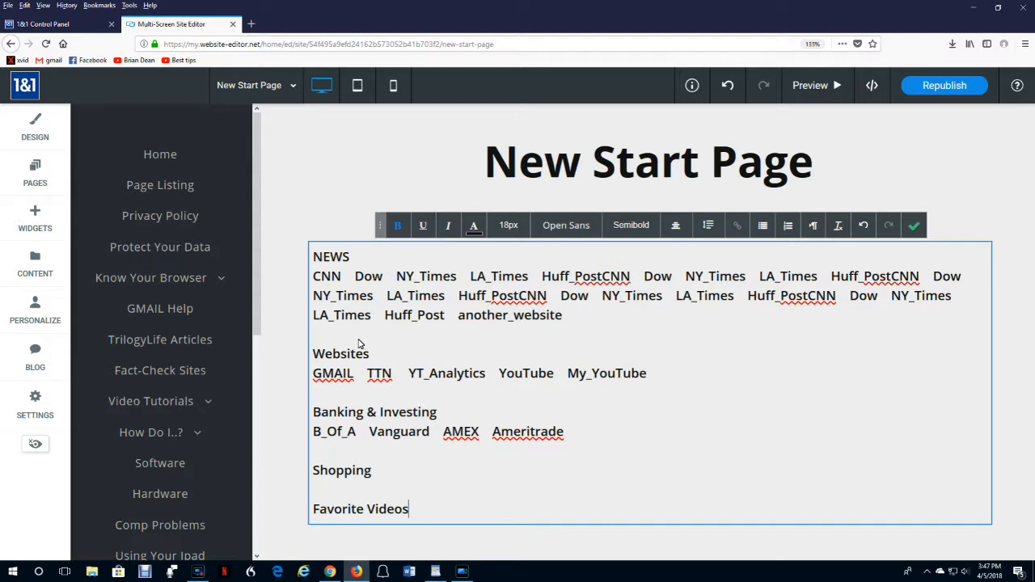
pyautogui.press('Return')
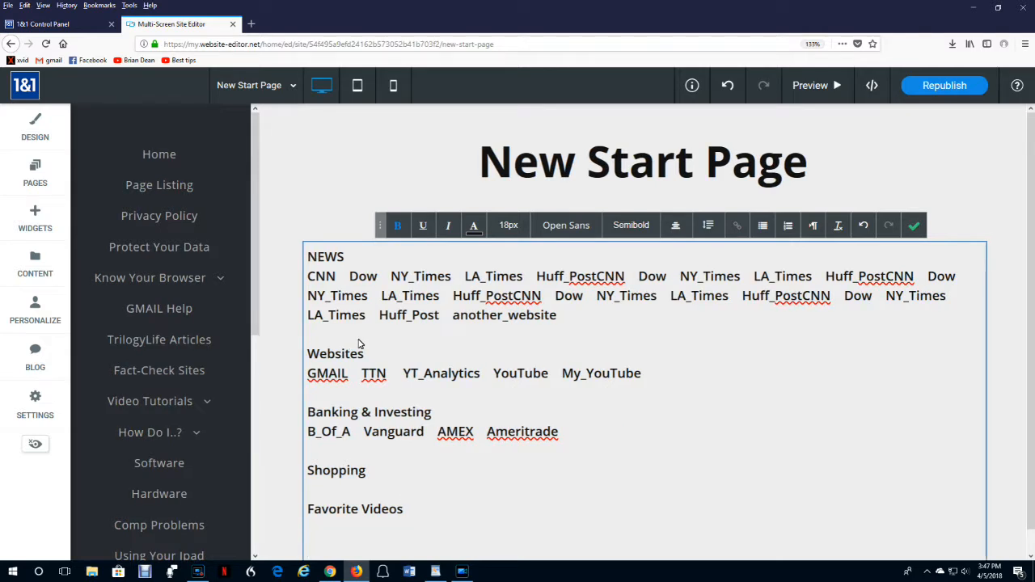
# Add a "Miscellaneous" heading below the Favorite Videos heading.
pyautogui.write('Miscellaneous')
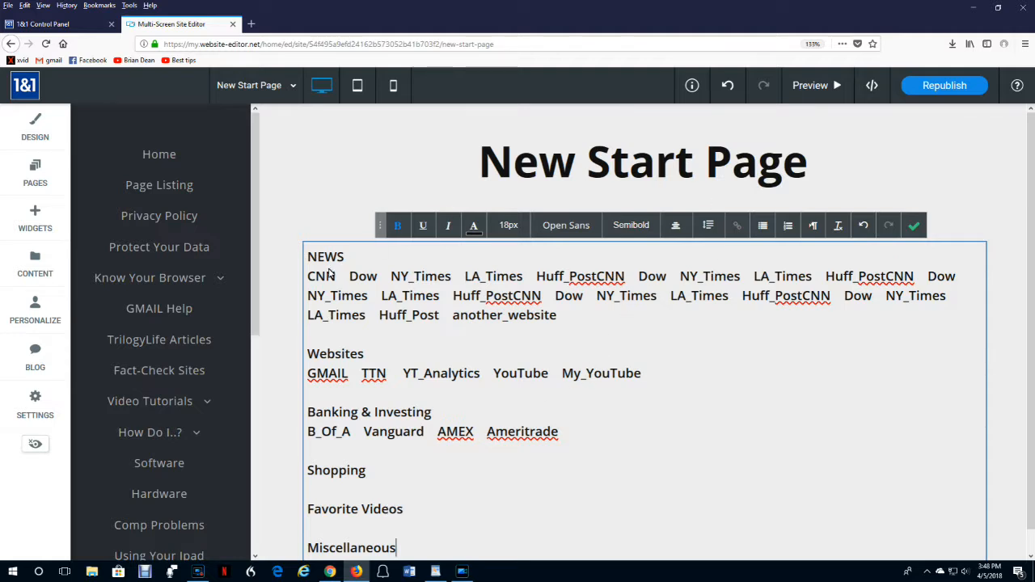
# Search the web for CNN in a new browser tab, open its official site and copy the page address.
pyautogui.click(253, 25)
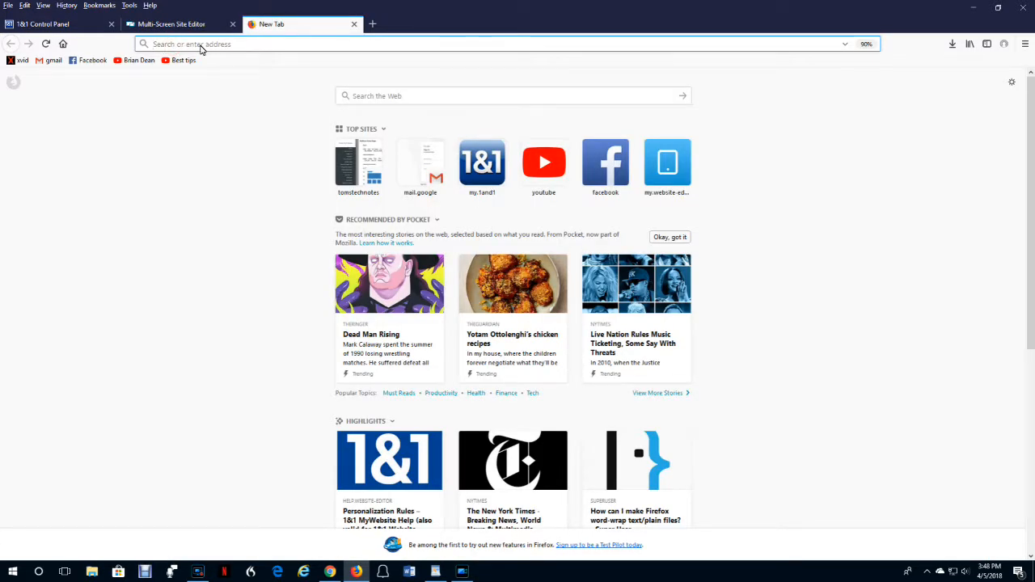
pyautogui.write('CNN')
pyautogui.press('Return')
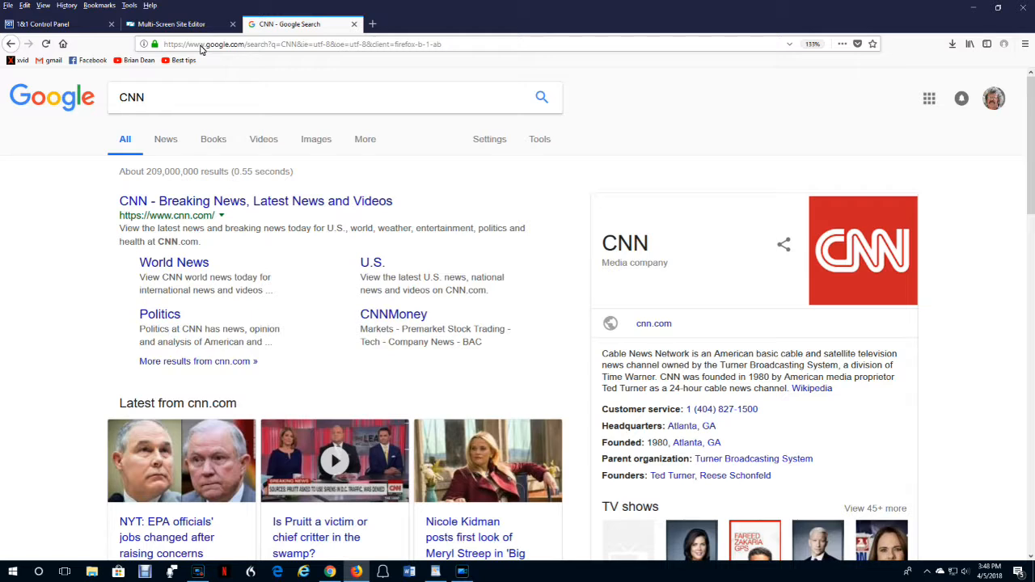
pyautogui.click(143, 202)
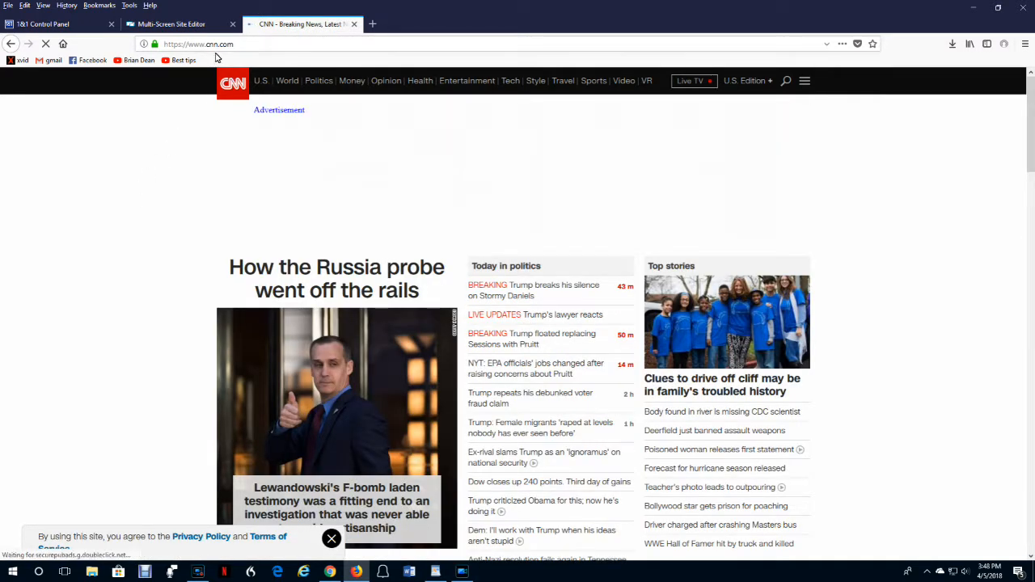
pyautogui.click(219, 47)
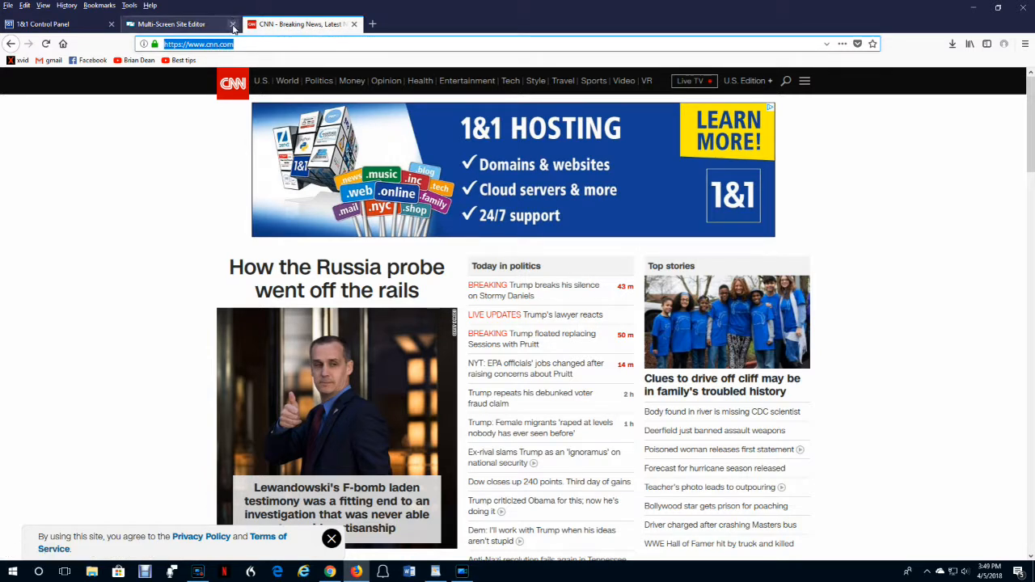
pyautogui.click(190, 25)
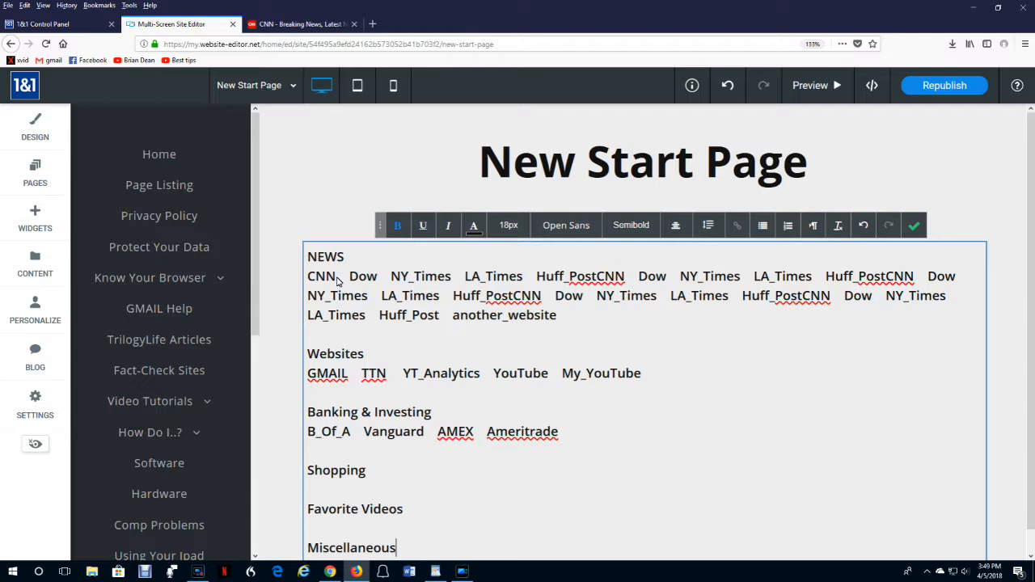
pyautogui.moveTo(335, 279); pyautogui.dragTo(310, 279)
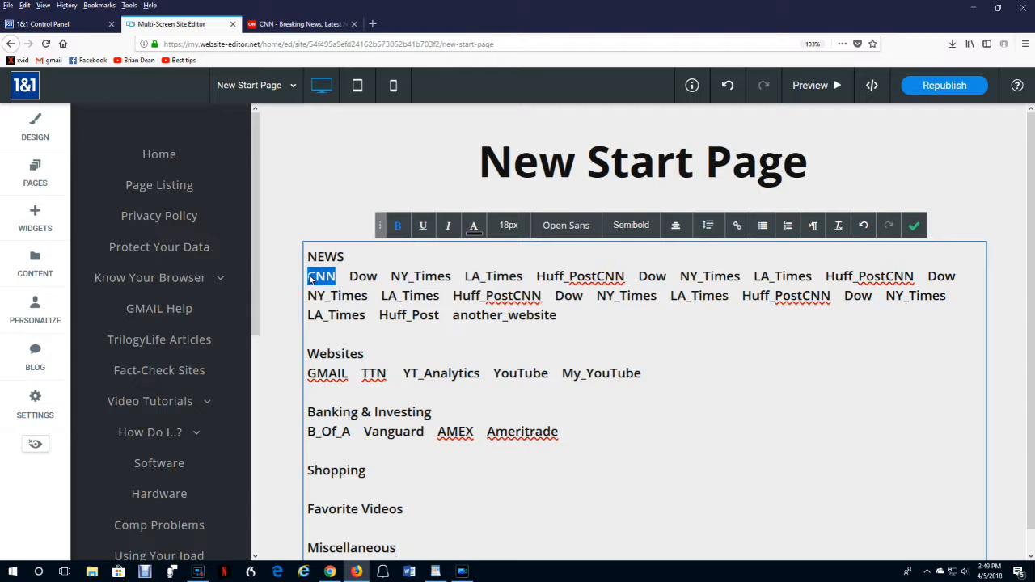
pyautogui.click(738, 226)
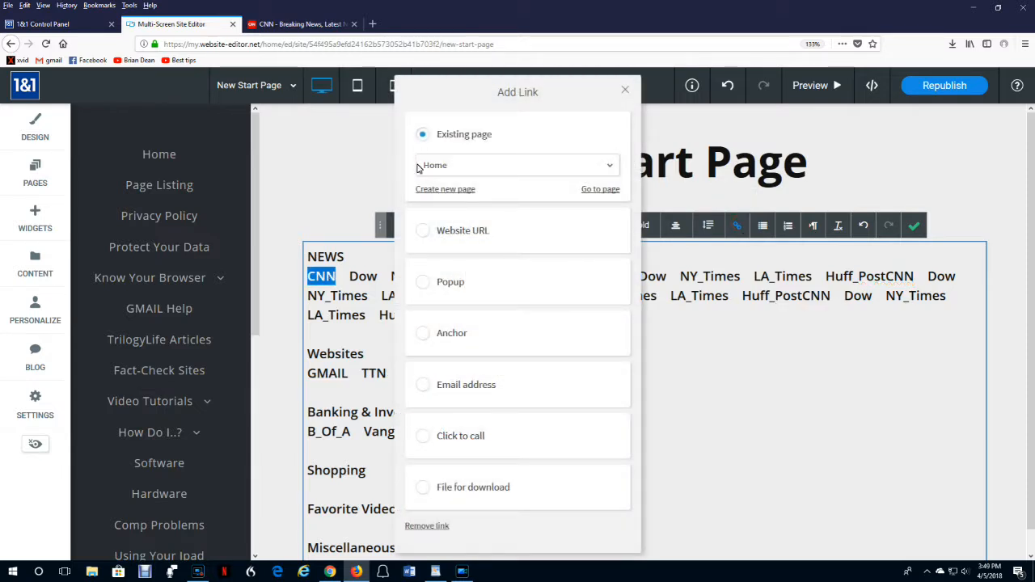
pyautogui.click(423, 233)
pyautogui.click(422, 216)
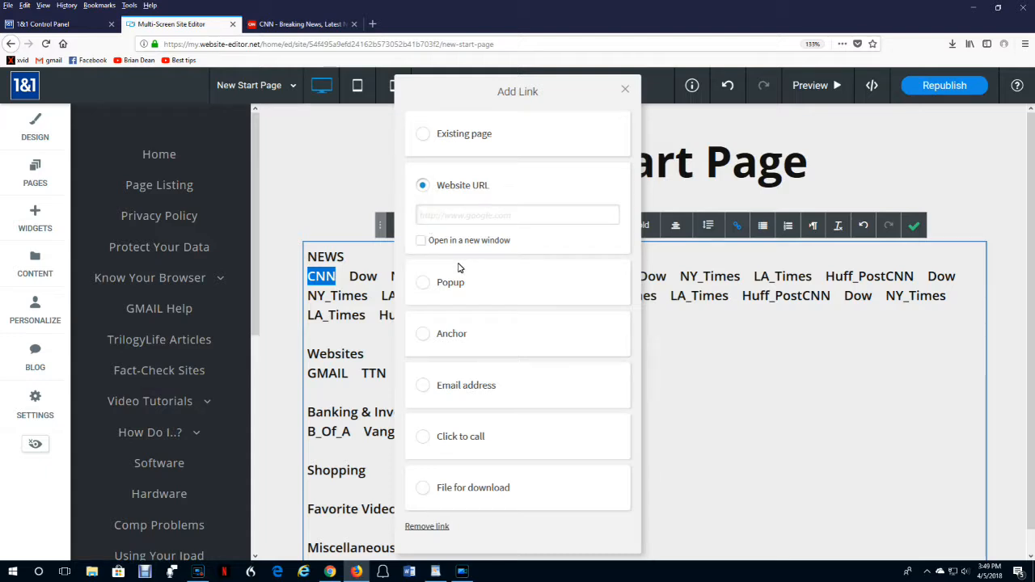
pyautogui.write('https://www.cnn.com/')
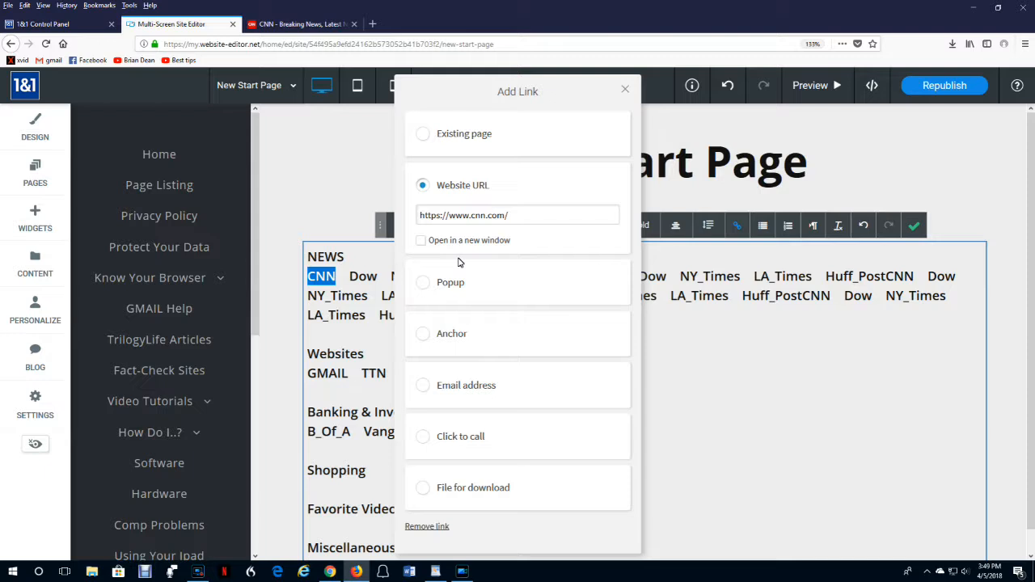
pyautogui.click(624, 91)
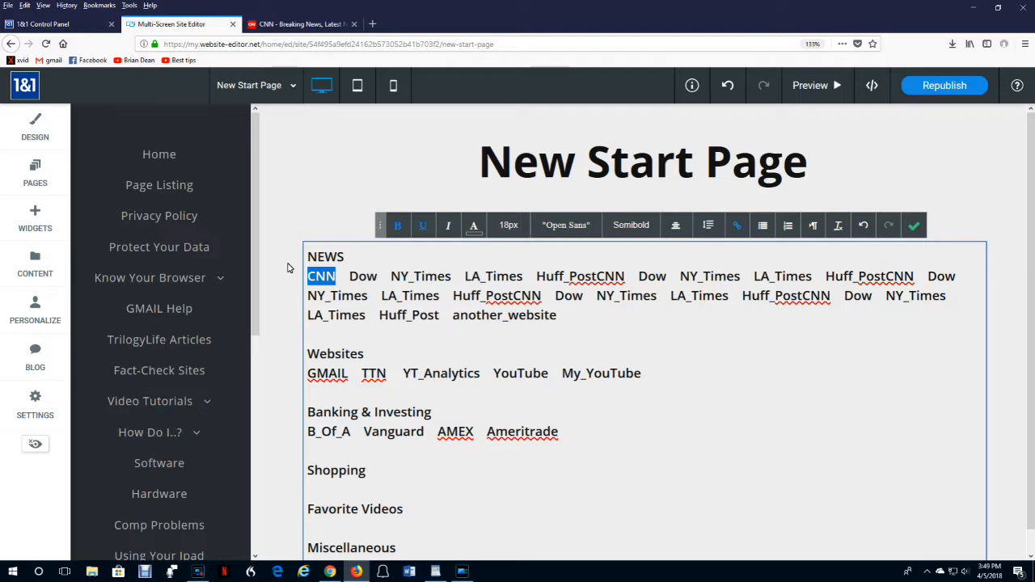
pyautogui.click(651, 322)
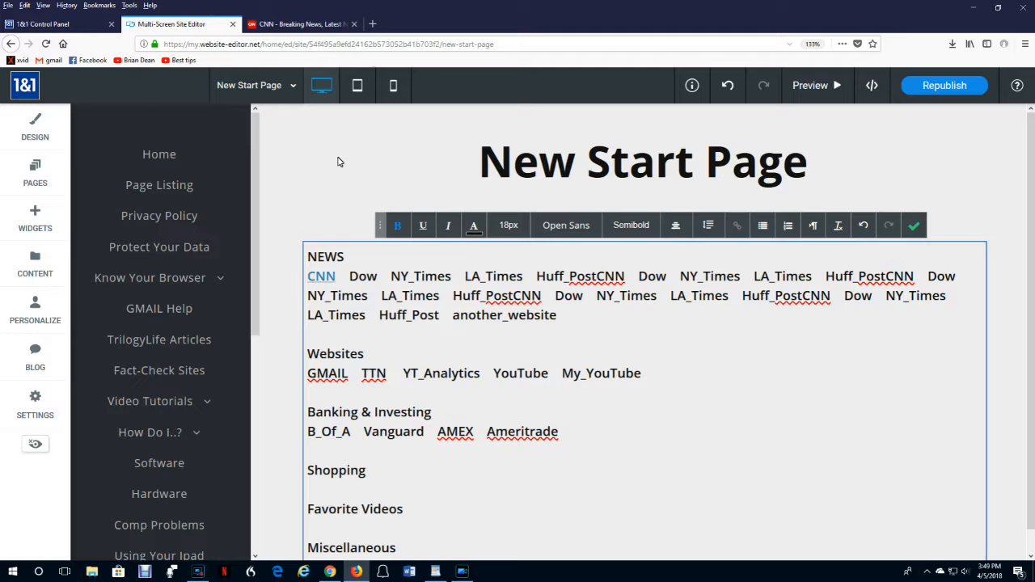
# Link the first "Dow" in the NEWS list to the Yahoo Finance Dow Jones Industrial Average chart's address and finish editing the paragraph.
pyautogui.click(301, 24)
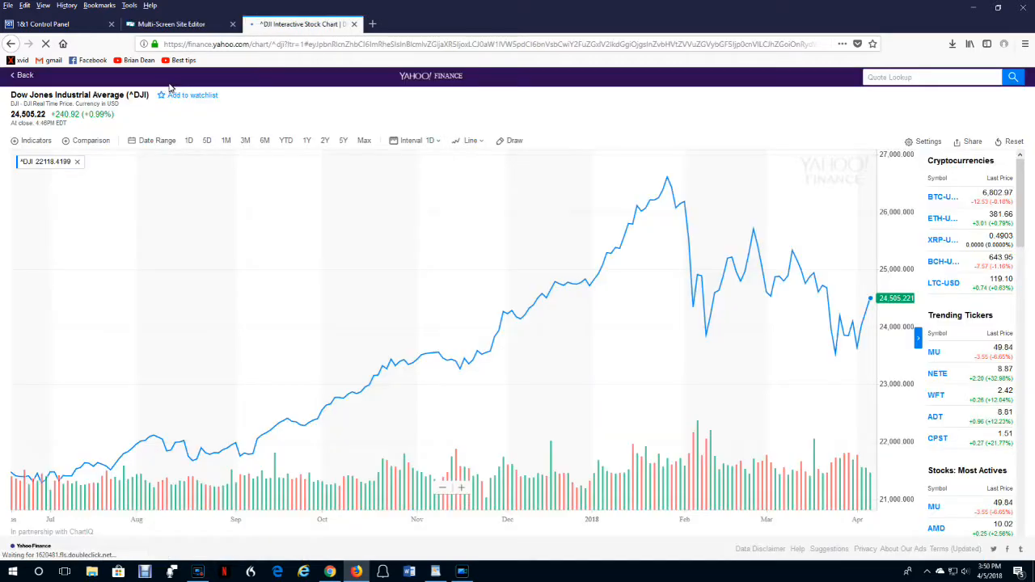
pyautogui.click(246, 45)
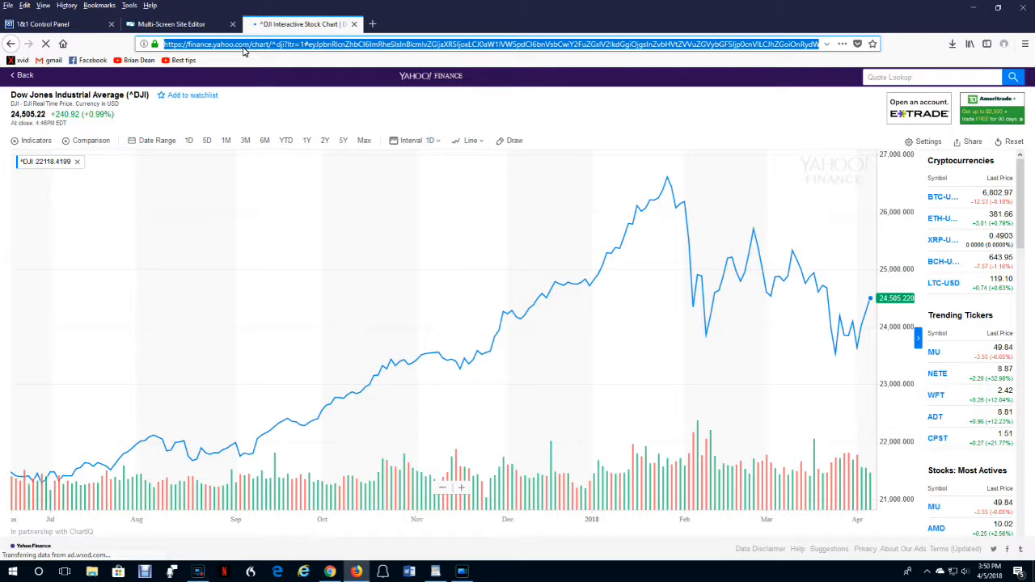
pyautogui.click(174, 27)
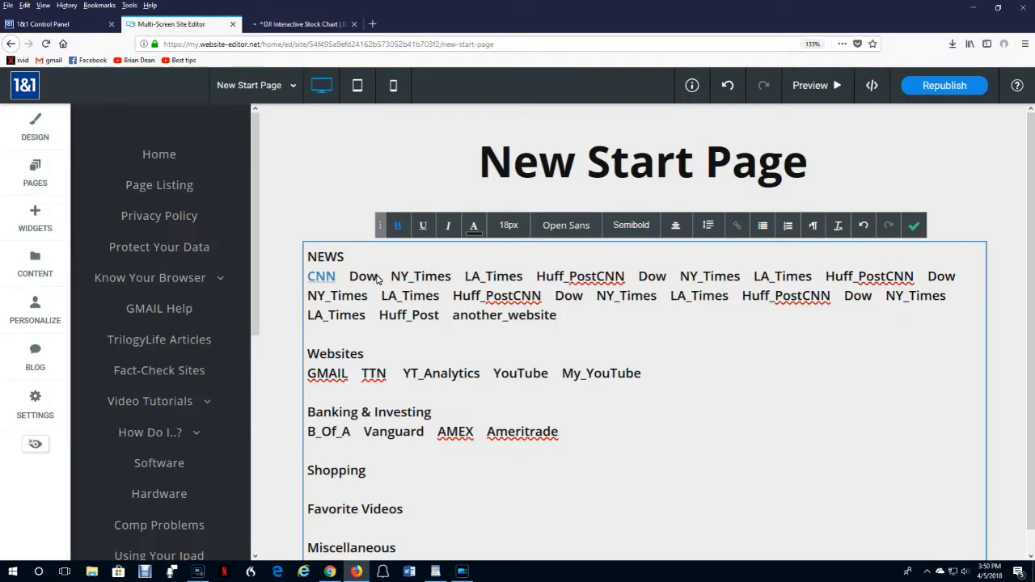
pyautogui.moveTo(377, 277); pyautogui.dragTo(351, 281)
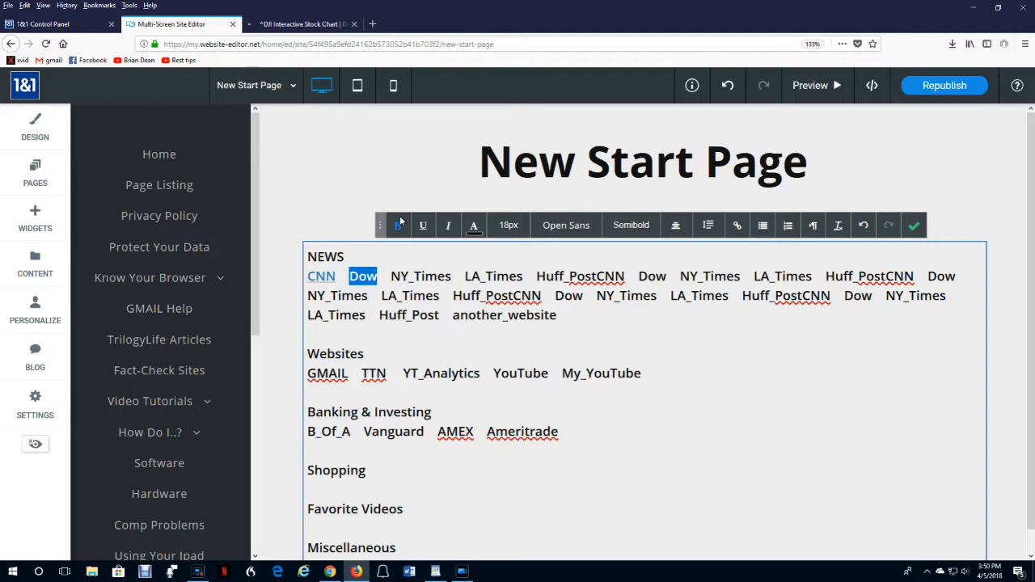
pyautogui.click(740, 228)
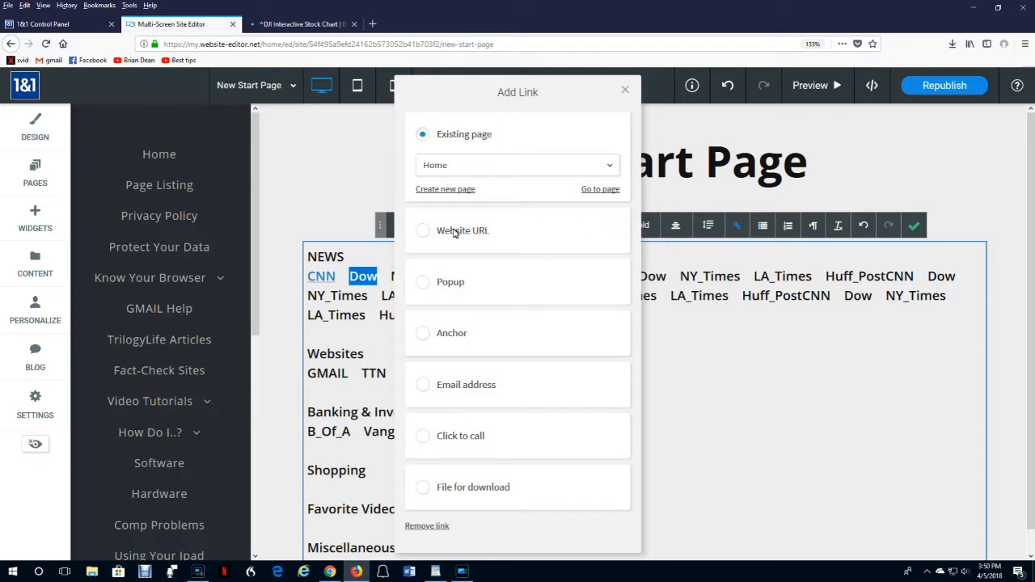
pyautogui.click(422, 231)
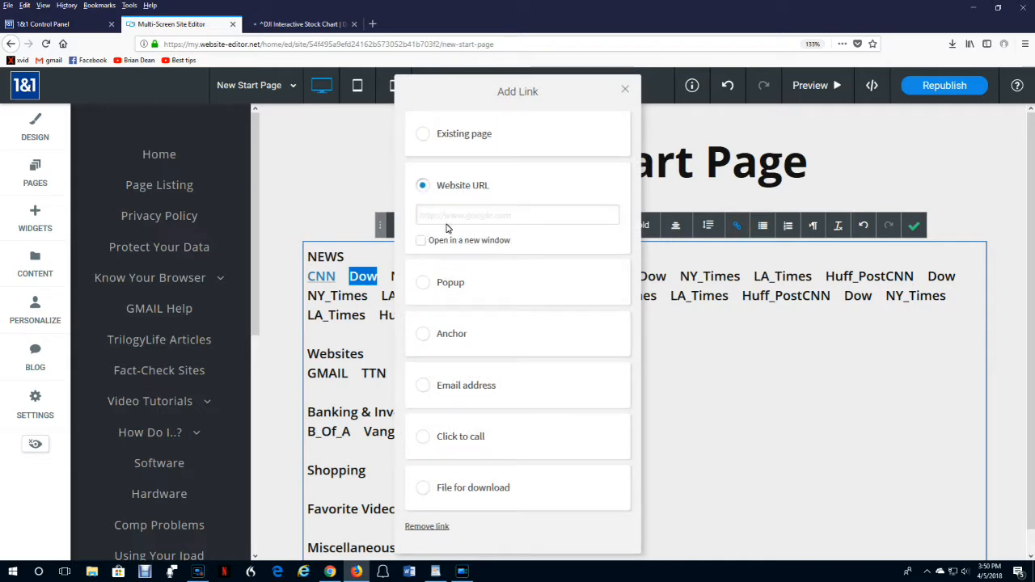
pyautogui.click(420, 217)
pyautogui.hotkey('ctrl', 'v')
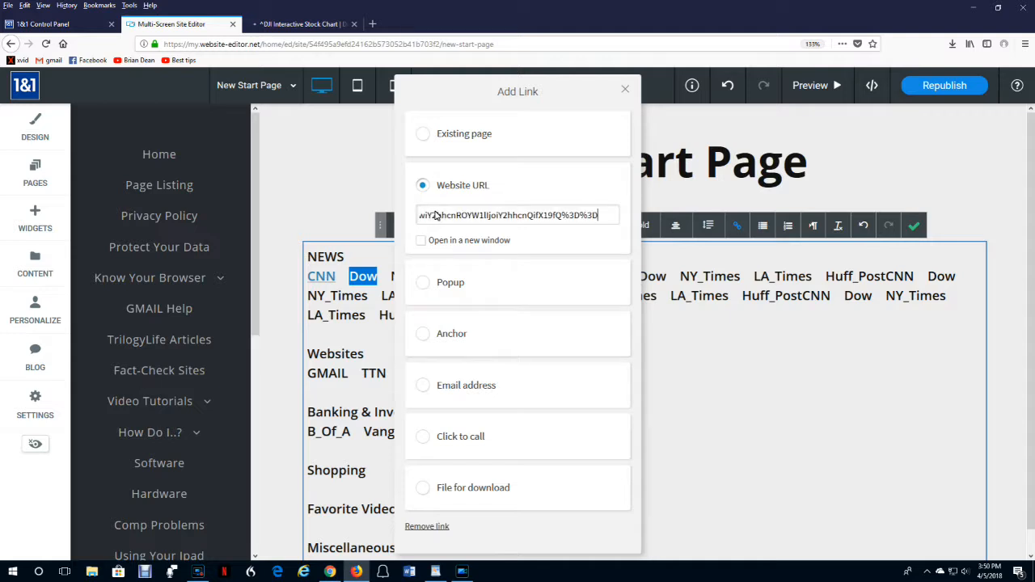
pyautogui.click(621, 93)
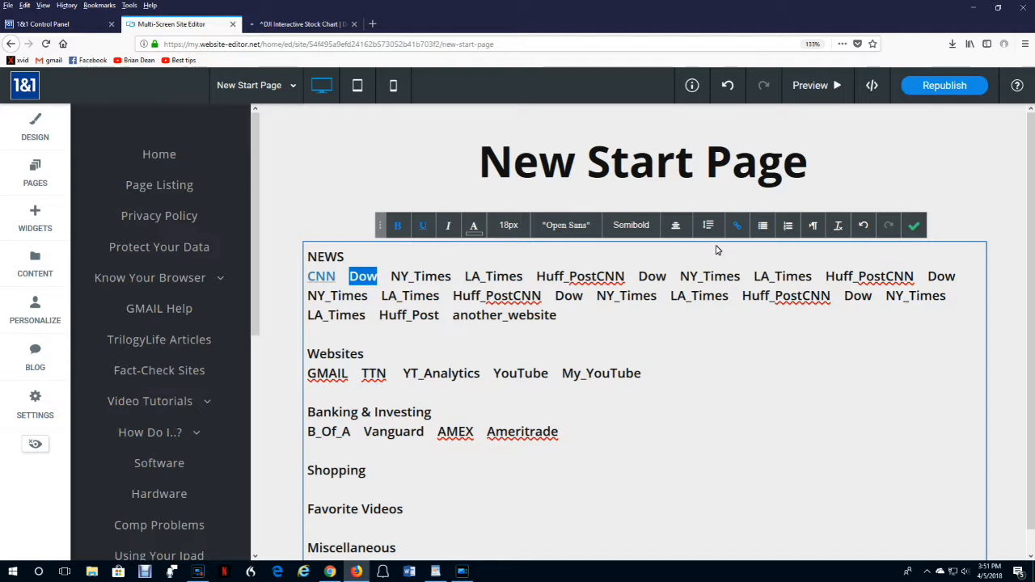
pyautogui.click(913, 227)
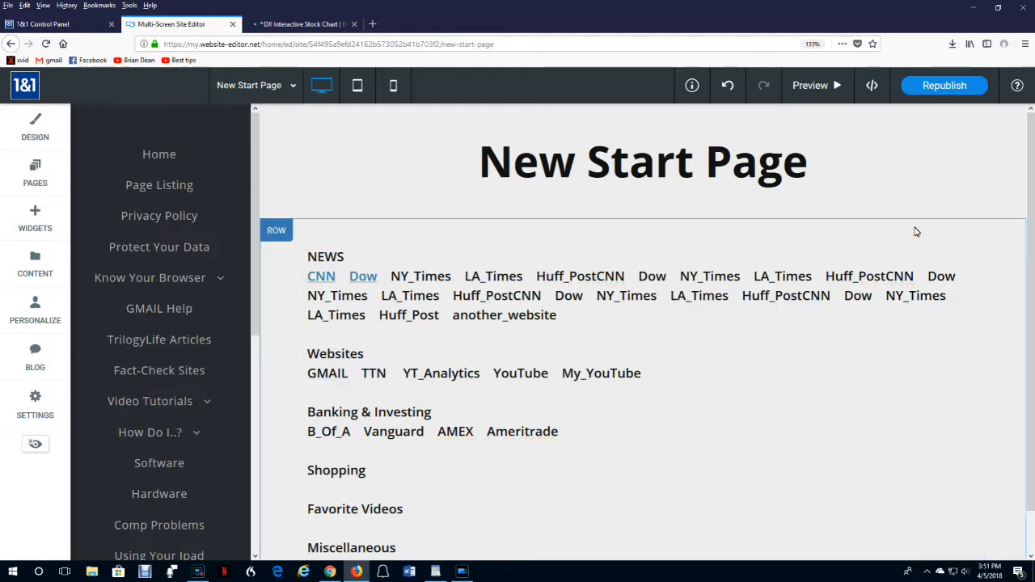
# Preview the page, test the CNN and Dow links, close the pages they open and return to the editor.
pyautogui.click(813, 85)
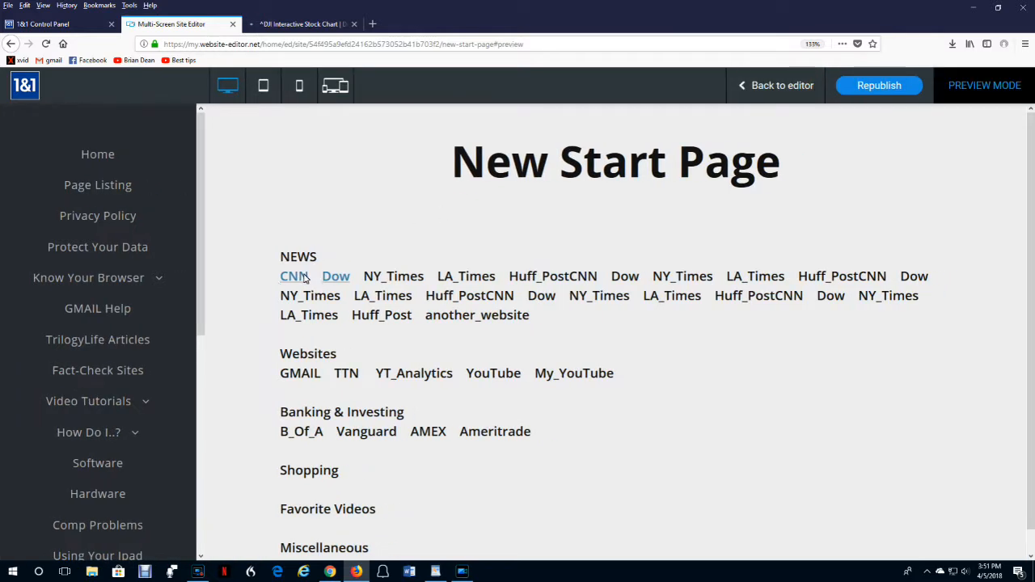
pyautogui.click(294, 278)
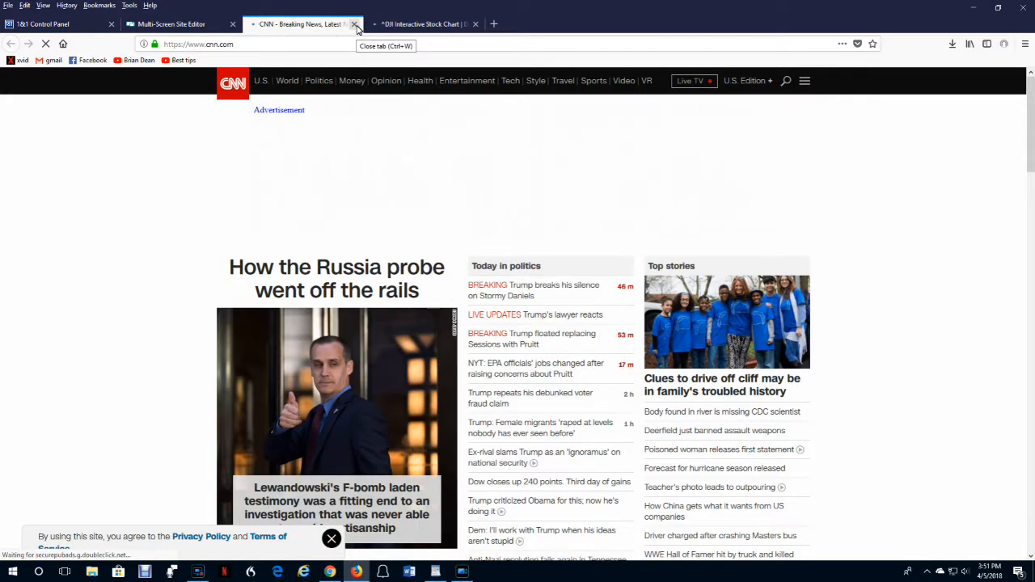
pyautogui.click(354, 24)
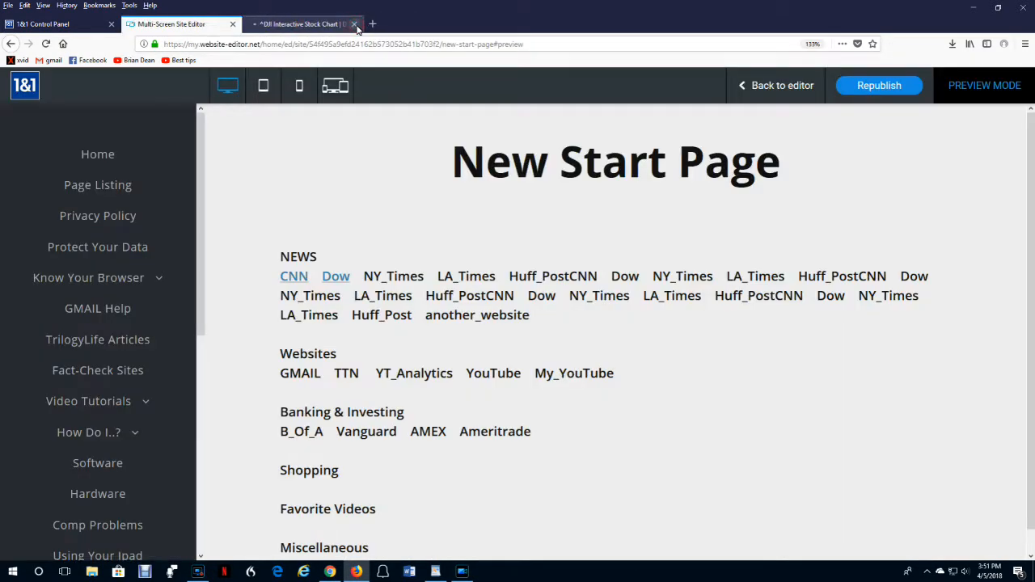
pyautogui.click(335, 277)
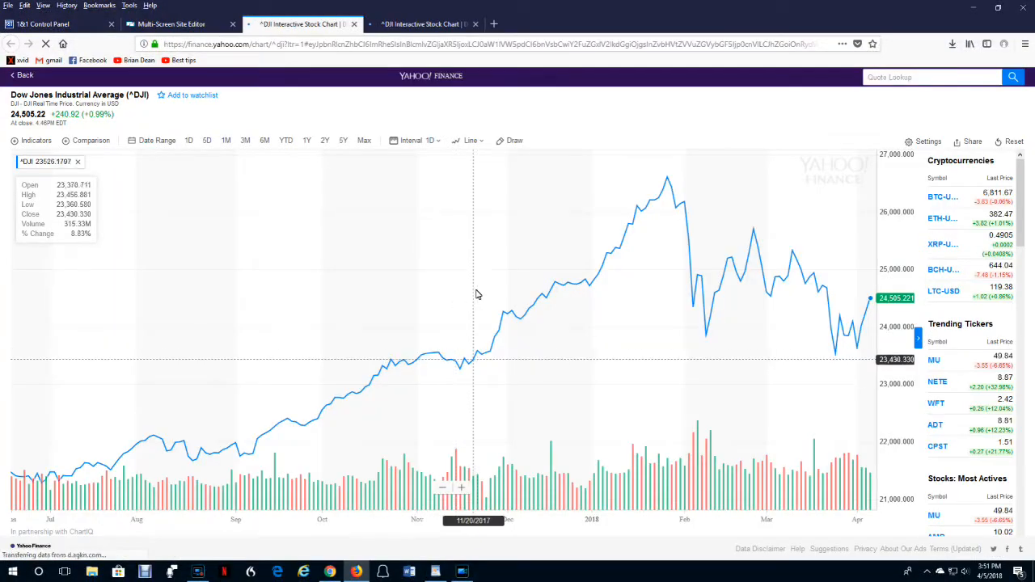
pyautogui.click(356, 24)
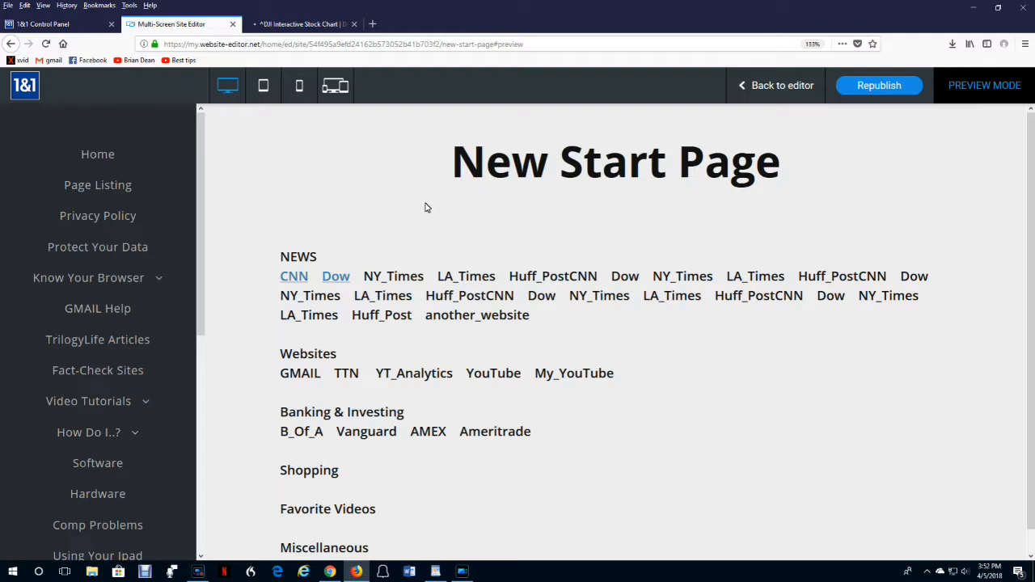
pyautogui.click(750, 87)
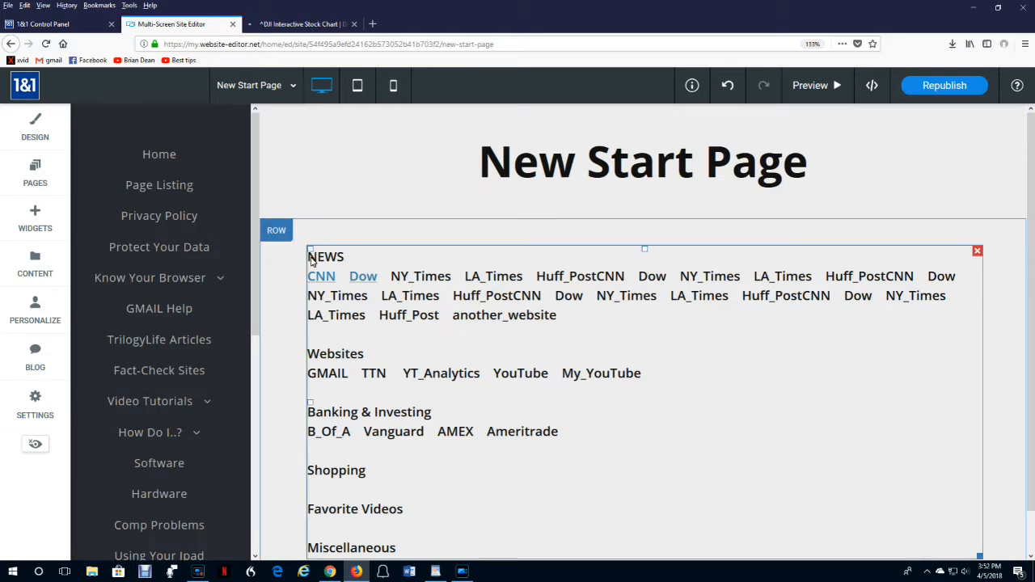
# Reduce the empty space between the page title and the paragraph with the site lists.
pyautogui.moveTo(618, 220); pyautogui.dragTo(617, 197)
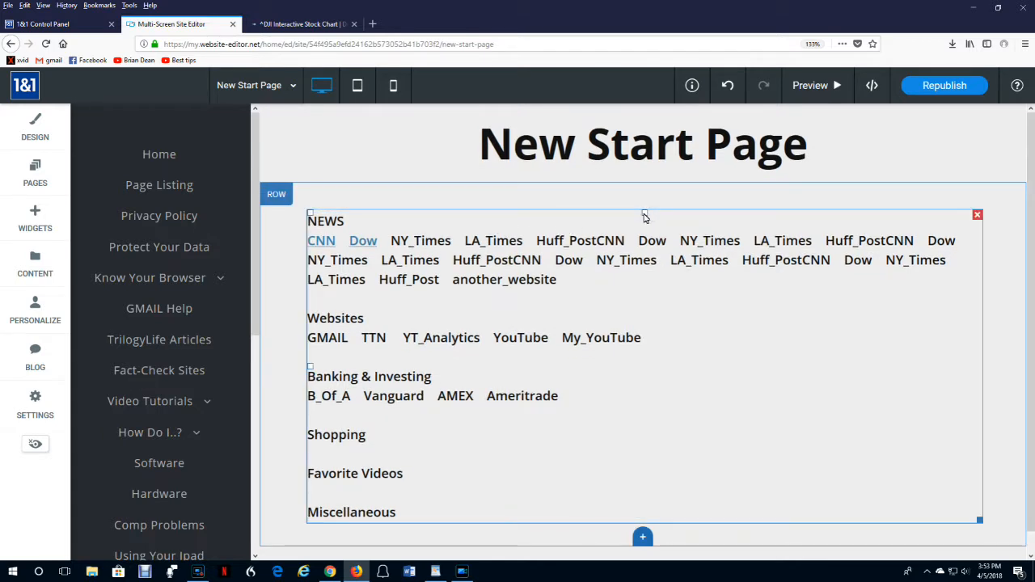
pyautogui.moveTo(645, 214); pyautogui.dragTo(645, 205)
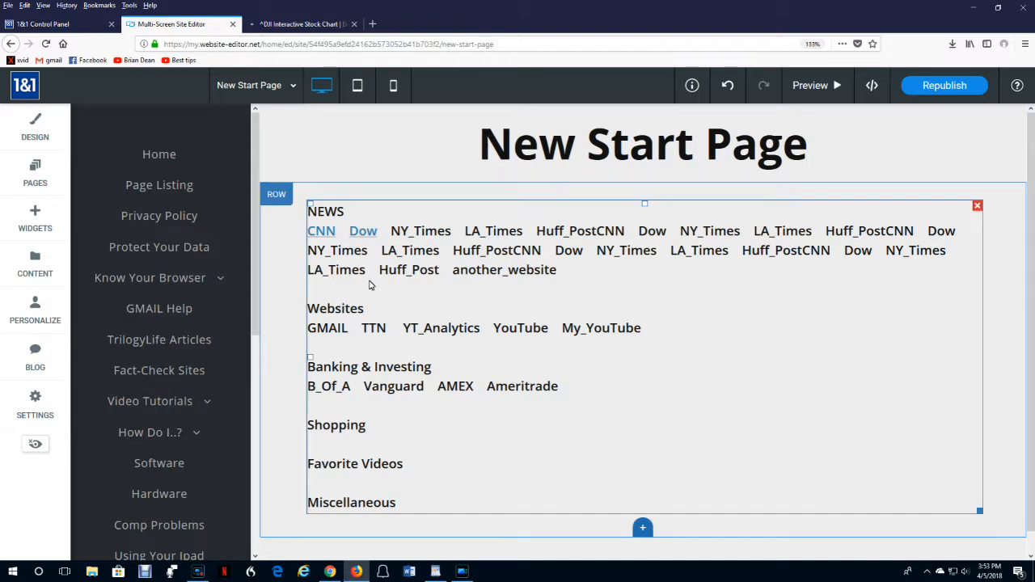
# Set the font size of all six category headings, from NEWS to Miscellaneous, to 22px.
pyautogui.click(428, 296)
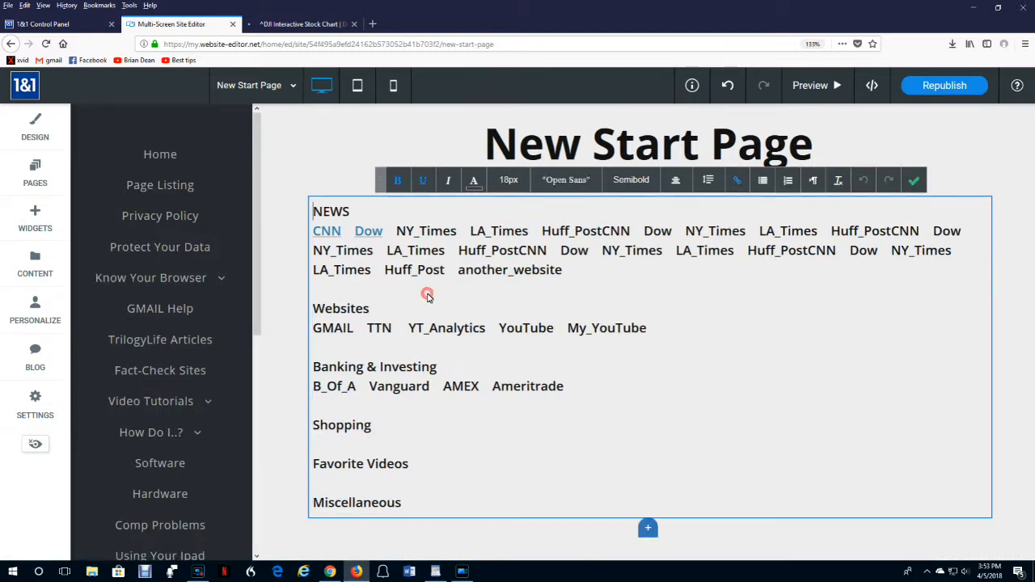
pyautogui.moveTo(371, 310); pyautogui.dragTo(312, 309)
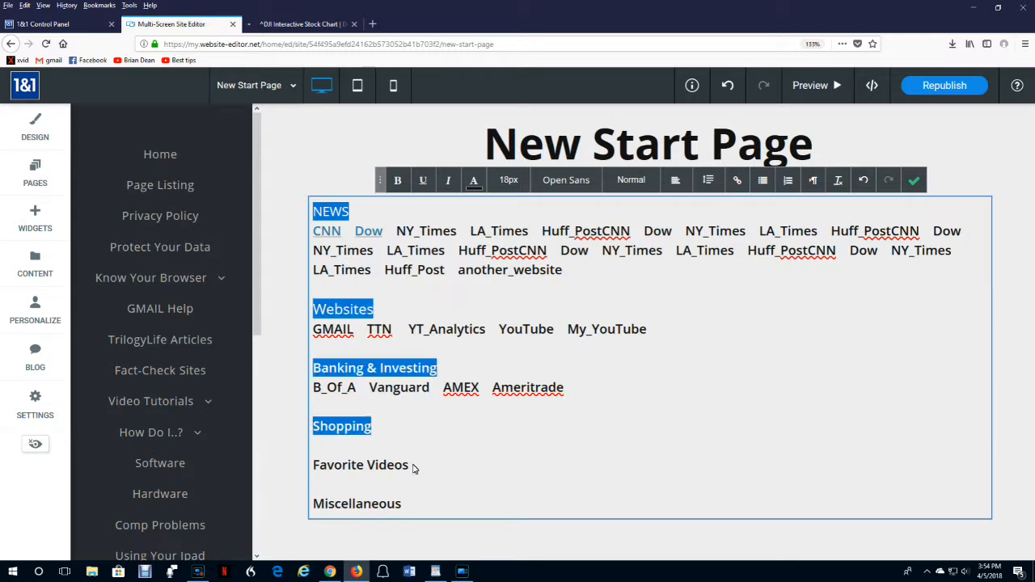
pyautogui.moveTo(411, 468); pyautogui.dragTo(313, 468)
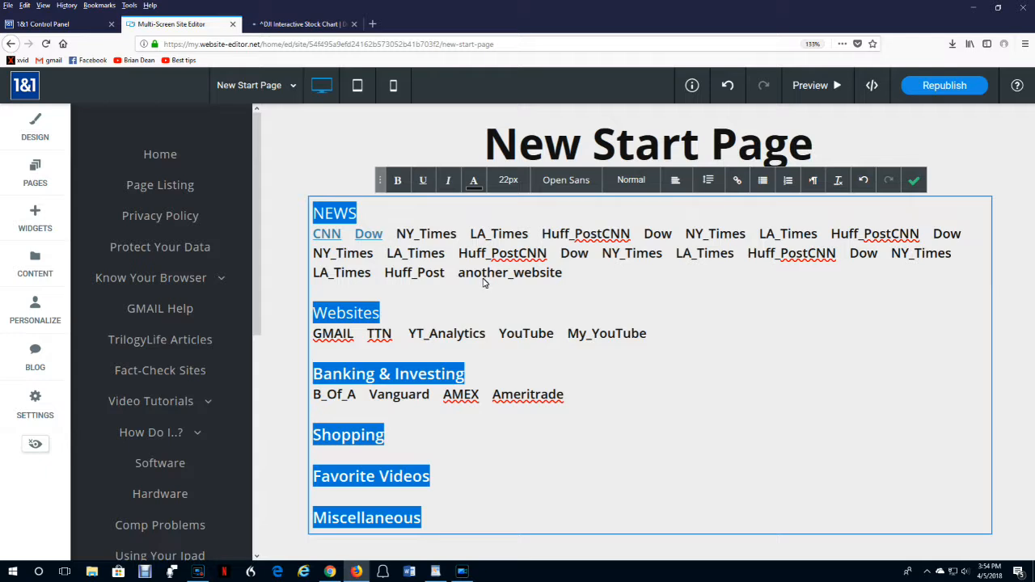
# Try bolding the selected category headings, and turn the bold off again.
pyautogui.click(398, 181)
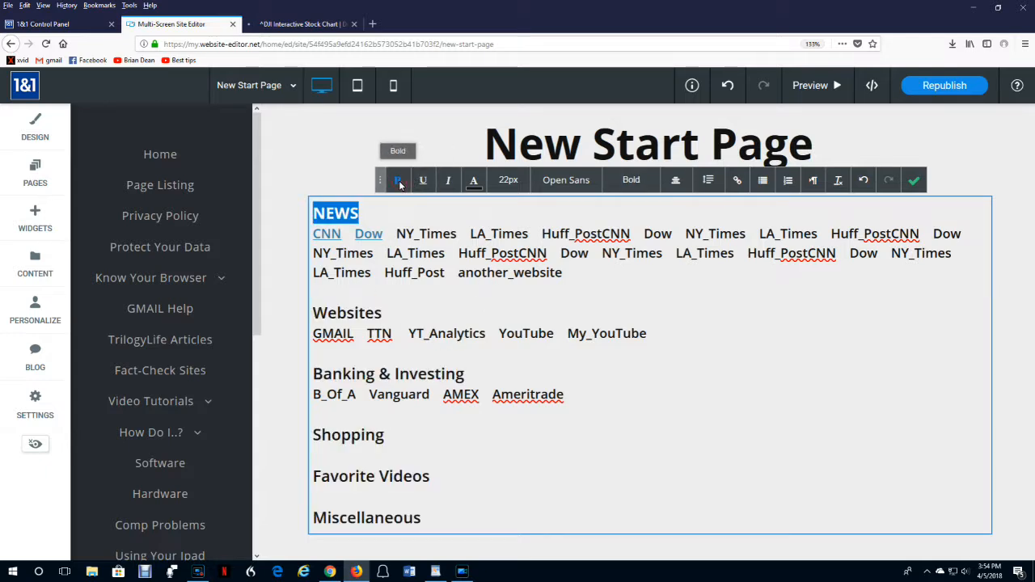
pyautogui.click(398, 181)
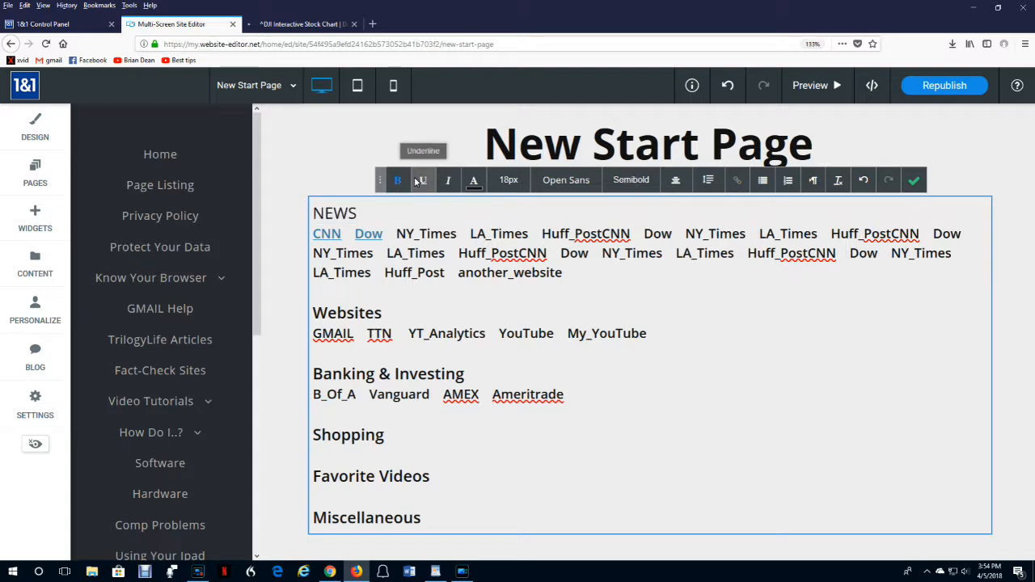
# Underline all six category headings, from NEWS to Miscellaneous.
pyautogui.moveTo(388, 205); pyautogui.dragTo(301, 215)
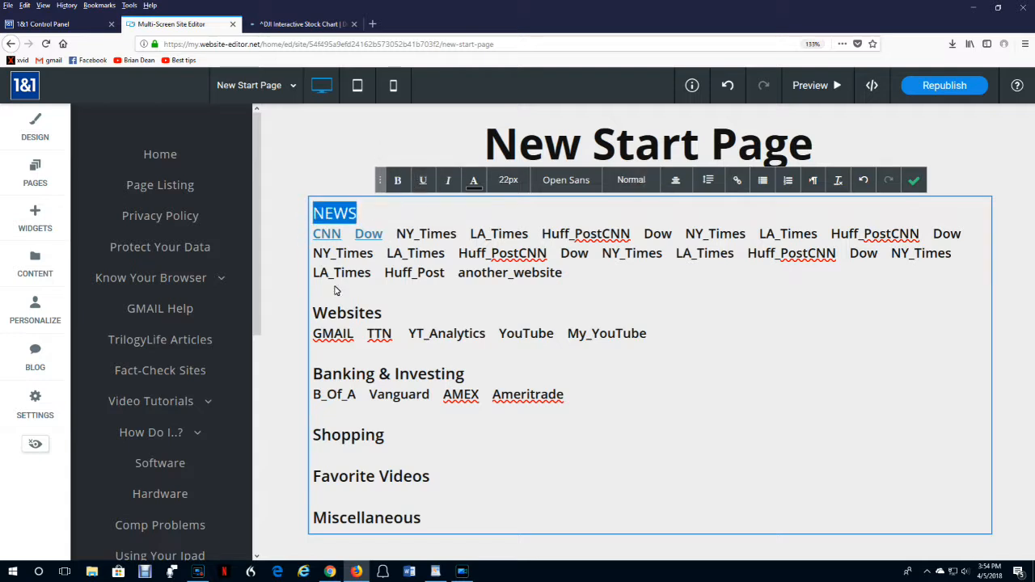
pyautogui.moveTo(383, 318); pyautogui.dragTo(291, 323)
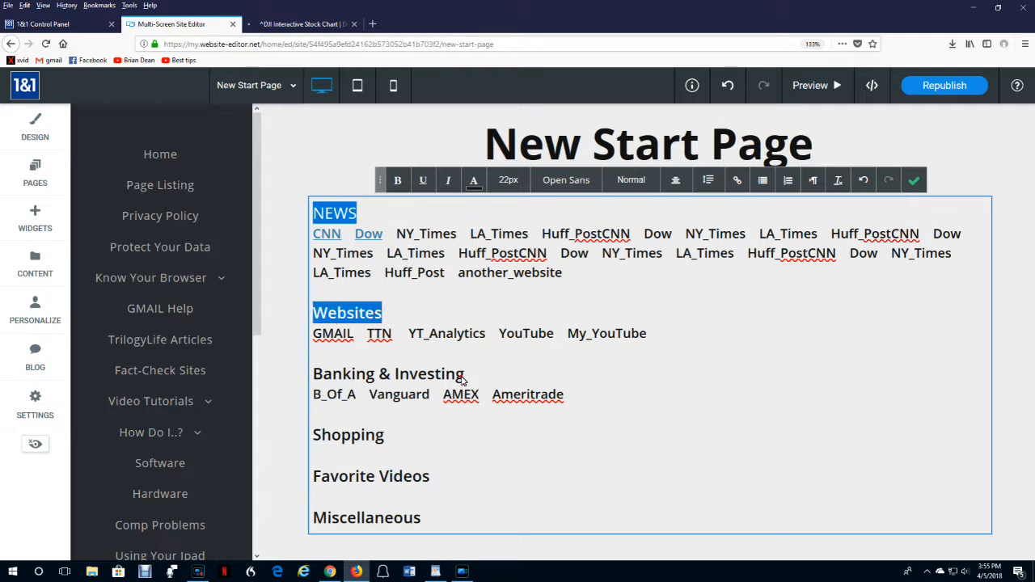
pyautogui.moveTo(465, 375); pyautogui.dragTo(301, 375)
pyautogui.moveTo(423, 518); pyautogui.dragTo(285, 517)
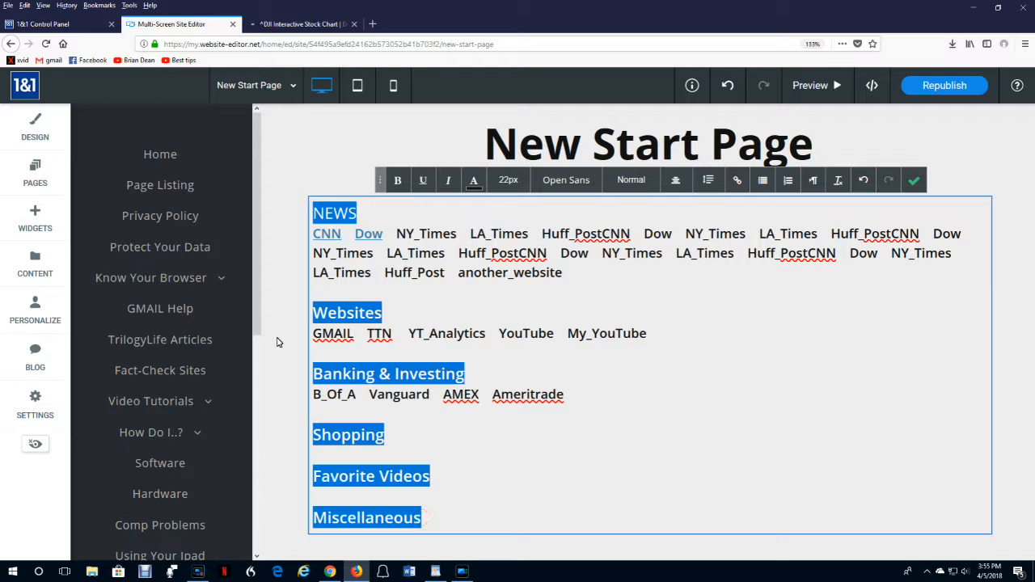
pyautogui.click(425, 181)
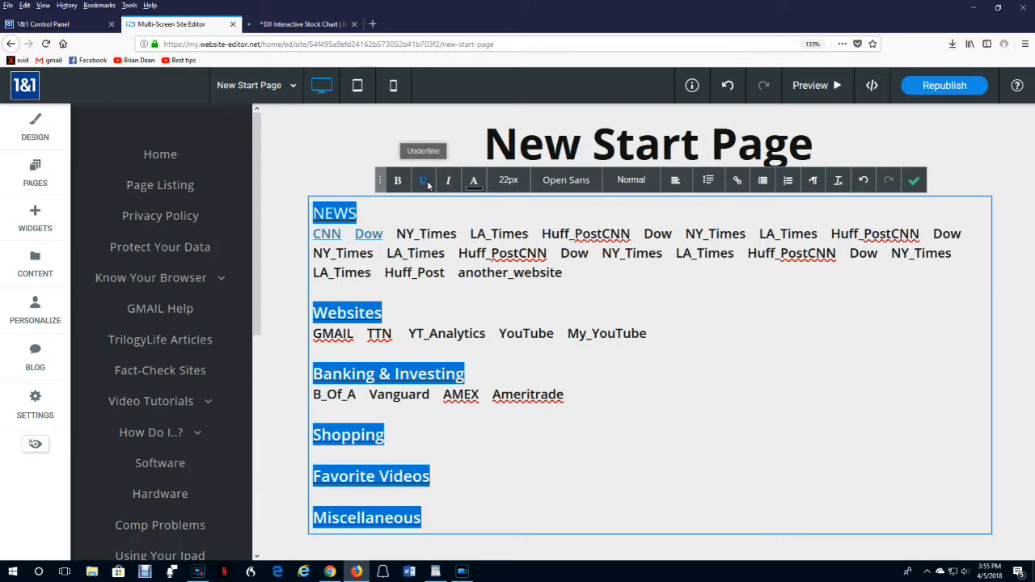
# Set the font size of the selected category headings to 20px and make them bold.
pyautogui.click(506, 180)
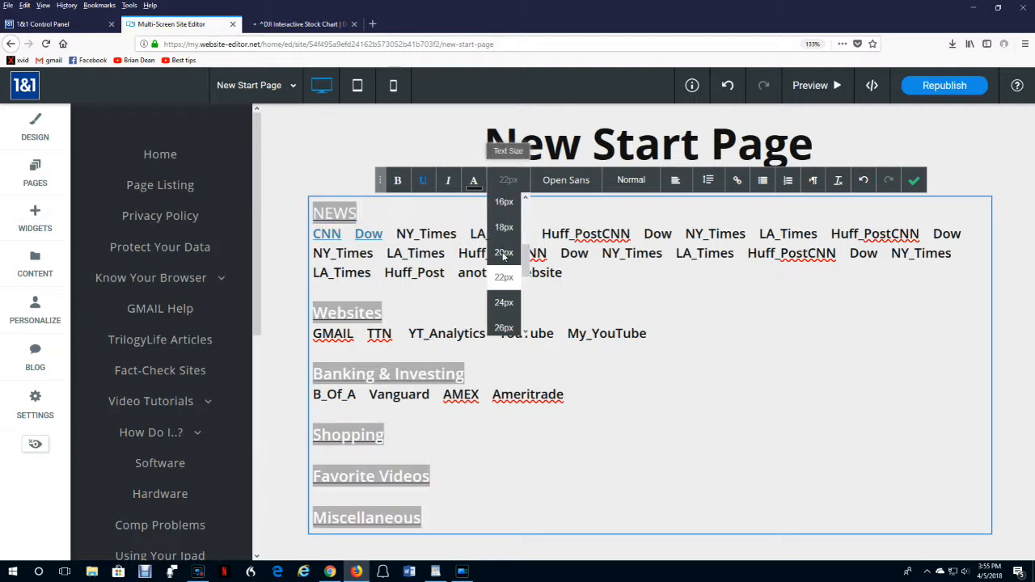
pyautogui.click(503, 252)
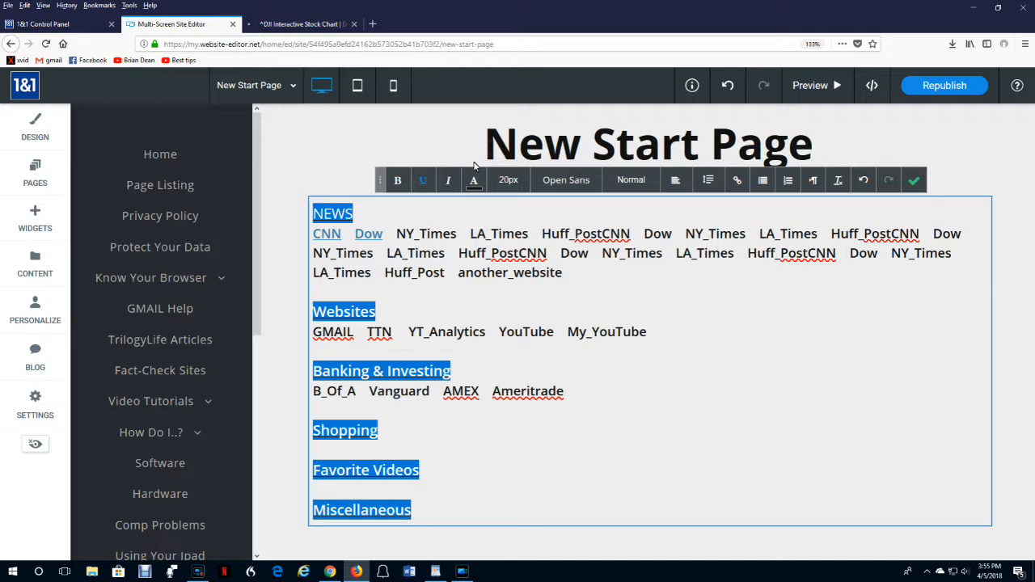
pyautogui.click(397, 183)
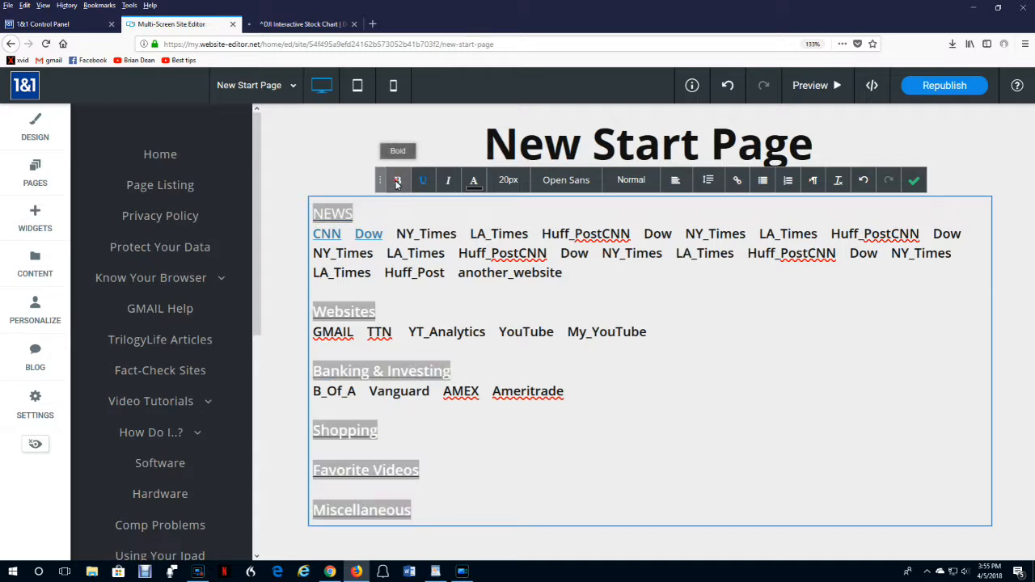
pyautogui.click(396, 181)
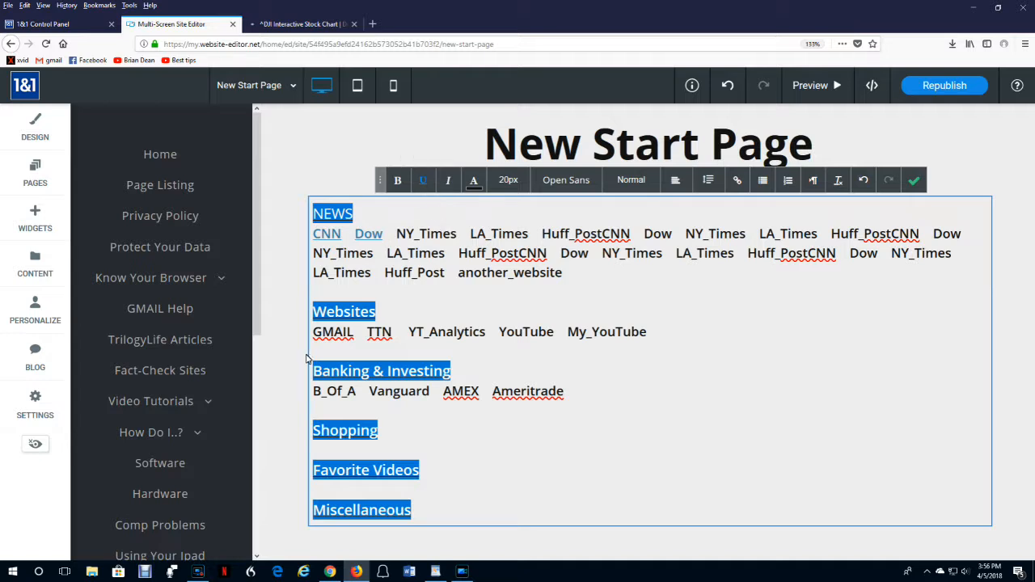
pyautogui.click(397, 180)
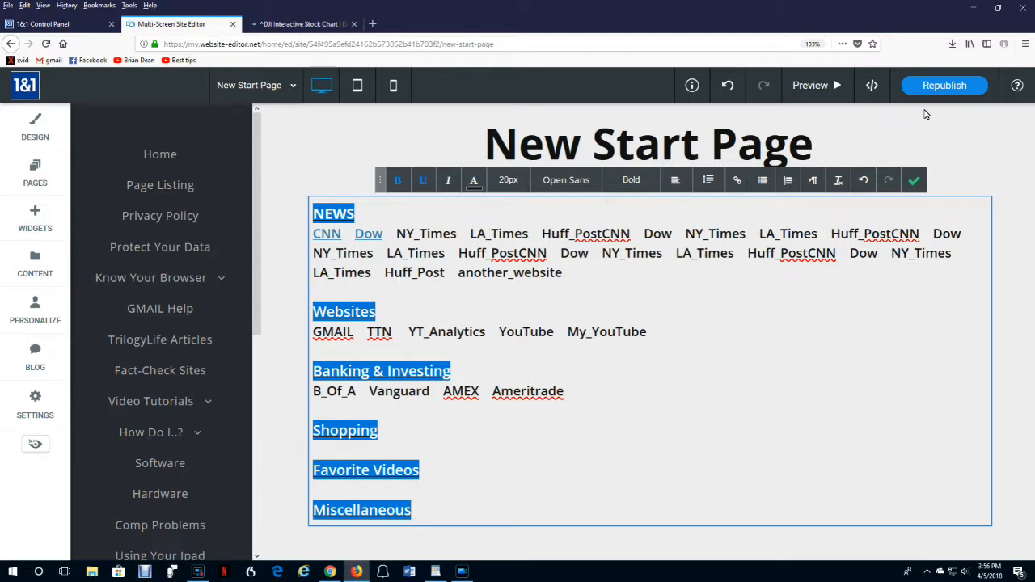
# Republish the site and check the end of the site navigation for the New Start Page entry.
pyautogui.click(952, 85)
pyautogui.click(853, 119)
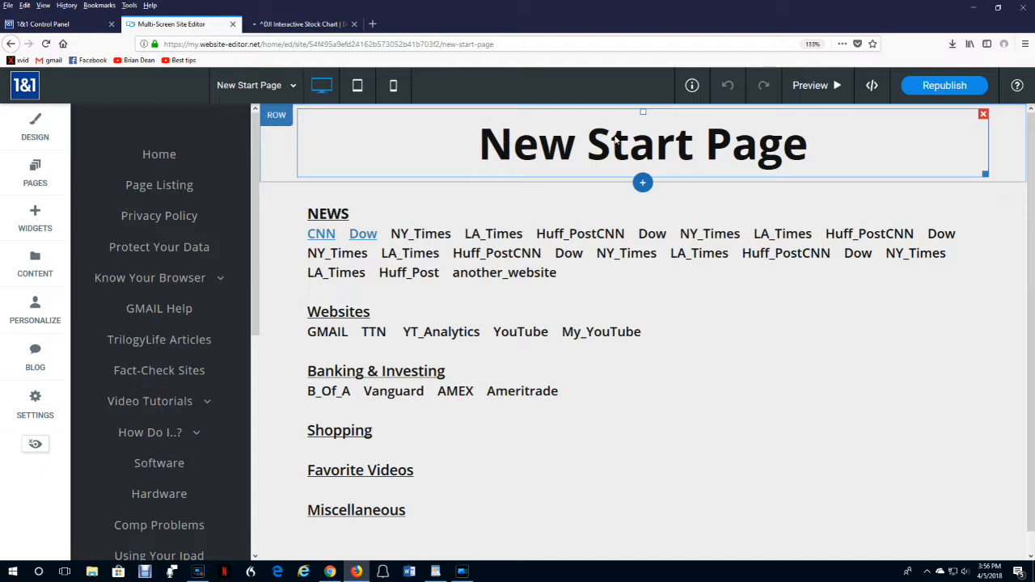
pyautogui.click(104, 435)
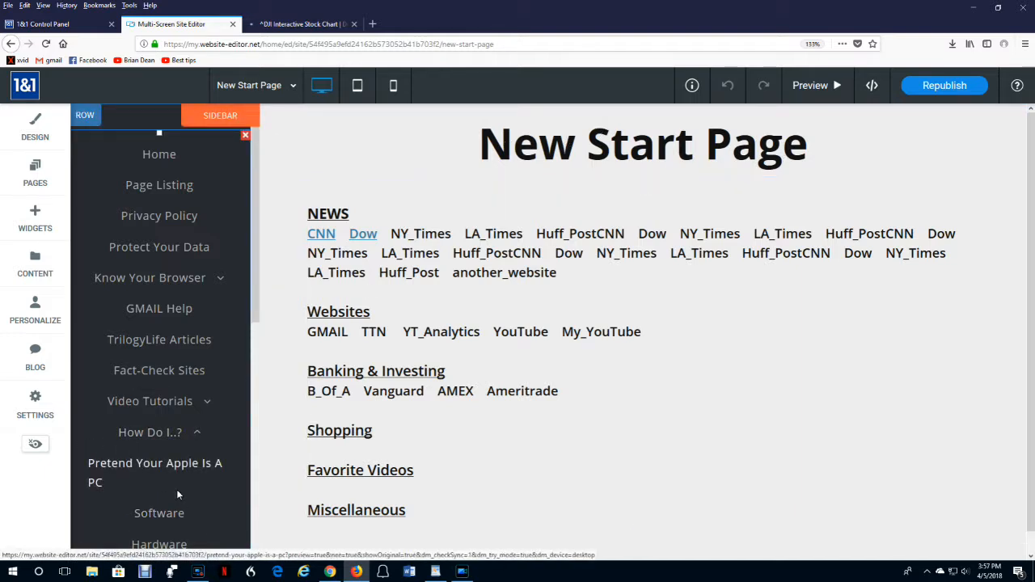
pyautogui.scroll(-5, 174, 482)
pyautogui.scroll(-1, 174, 482)
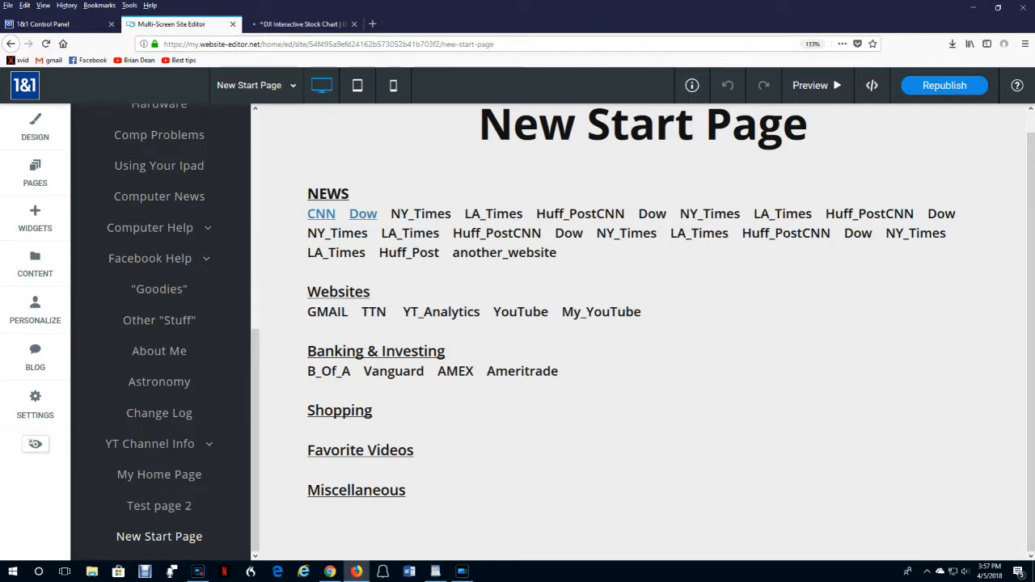
# Close the site editor and the Dow stock chart page, and log out of the 1&1 Control Panel.
pyautogui.click(233, 24)
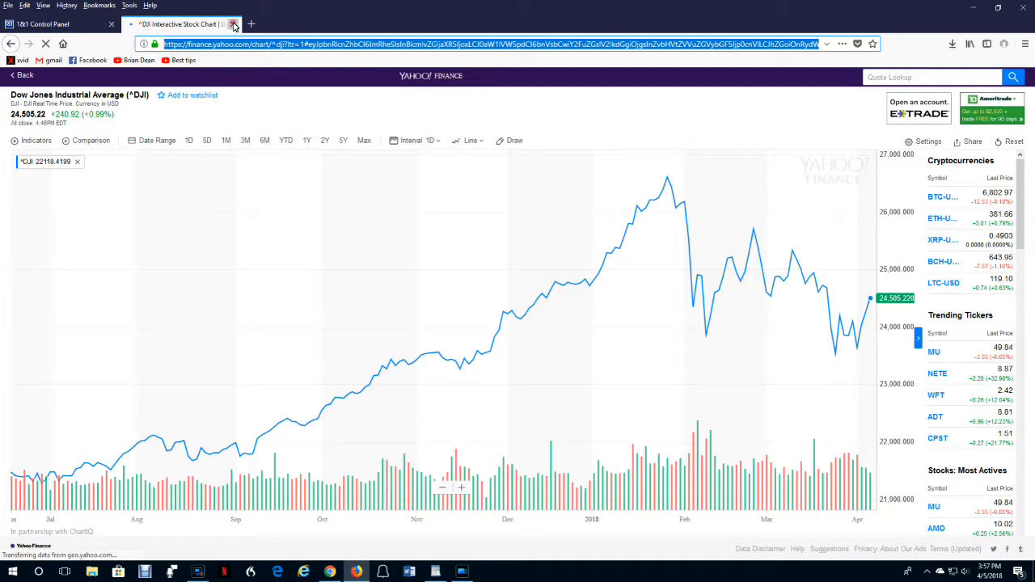
pyautogui.click(233, 25)
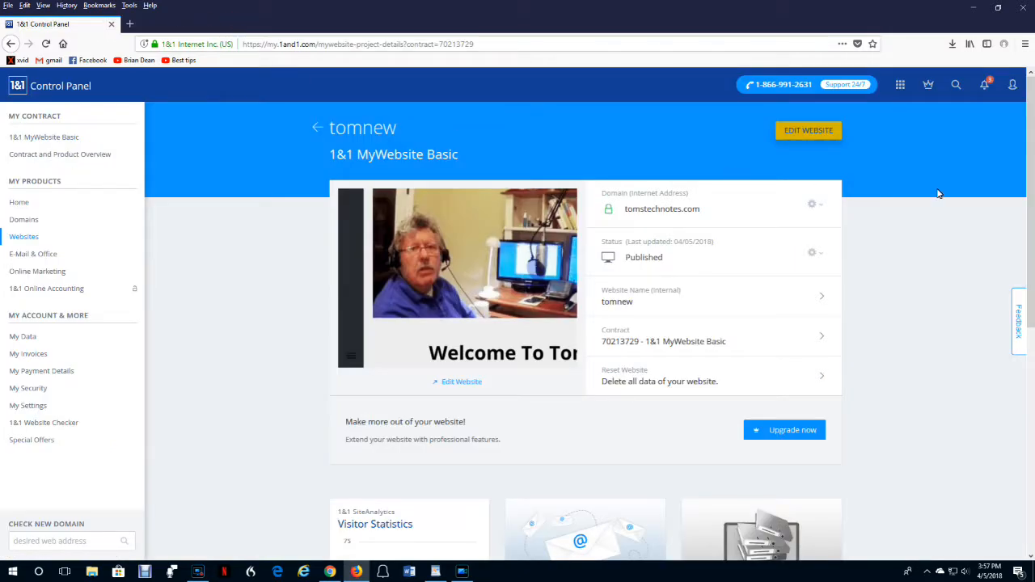
pyautogui.click(1013, 87)
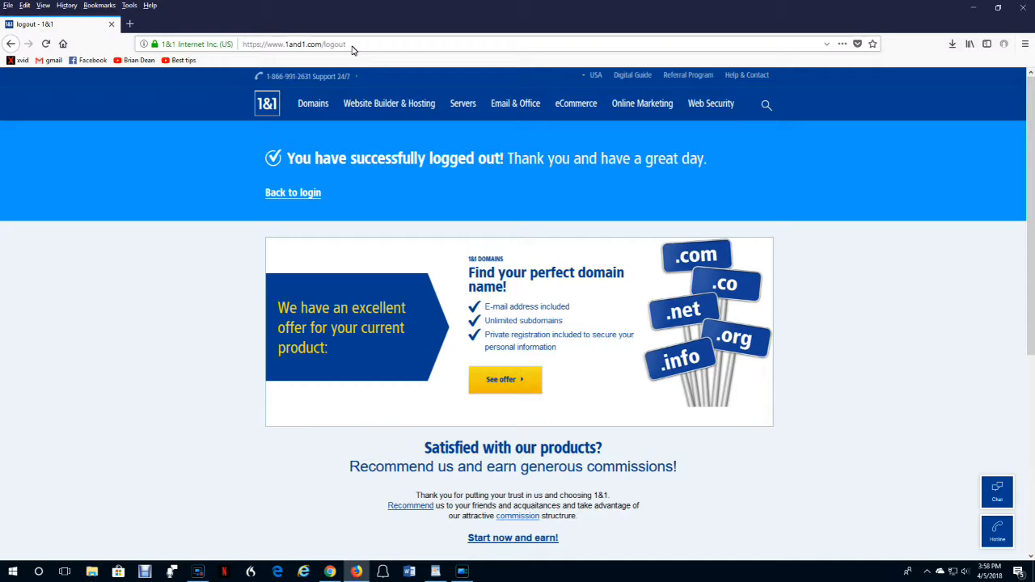
# Open the published page at tomstechnotes.com/new-start-page.
pyautogui.moveTo(347, 44); pyautogui.dragTo(242, 44)
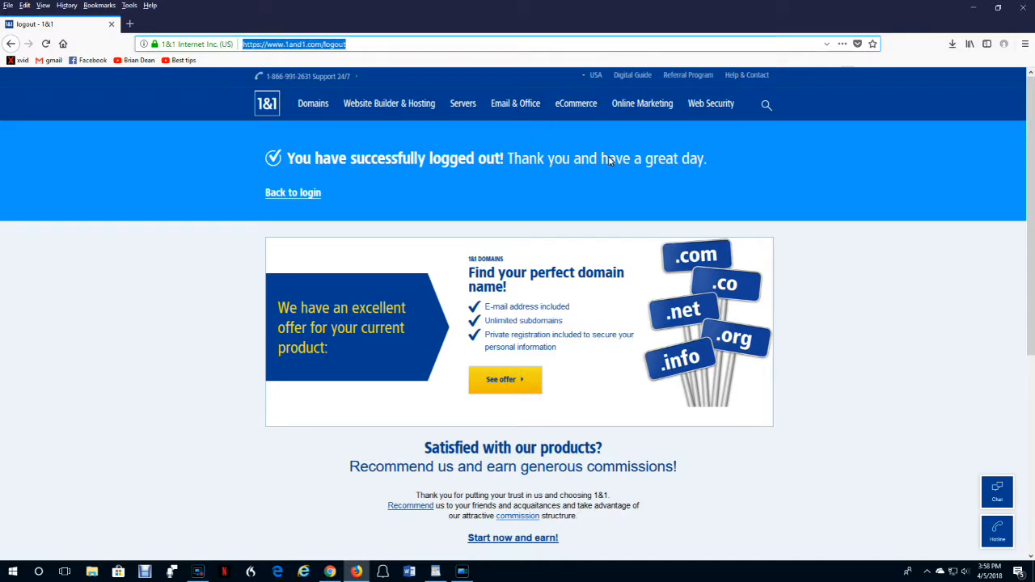
pyautogui.write('tomstechnotes.com/')
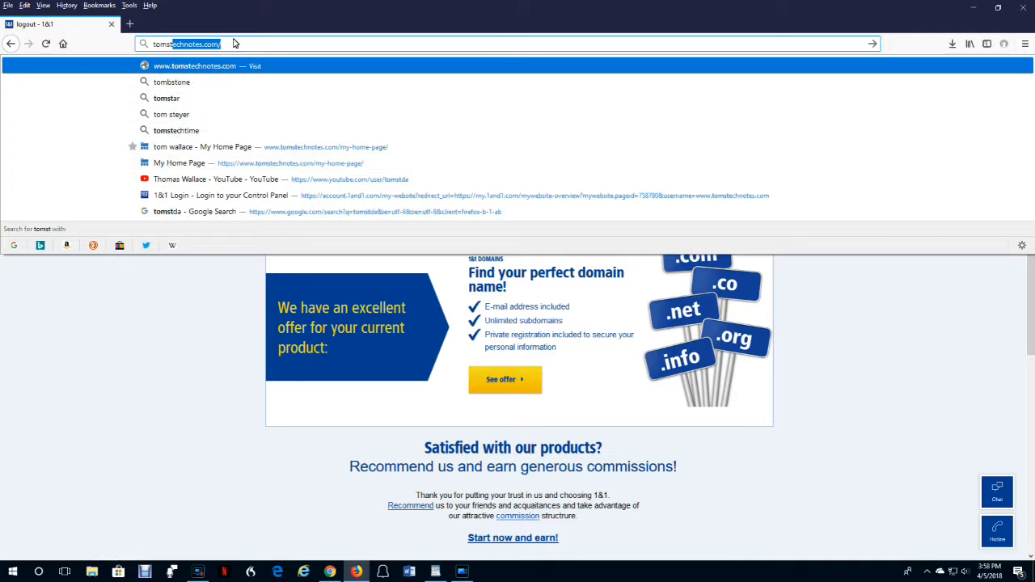
pyautogui.press('Return')
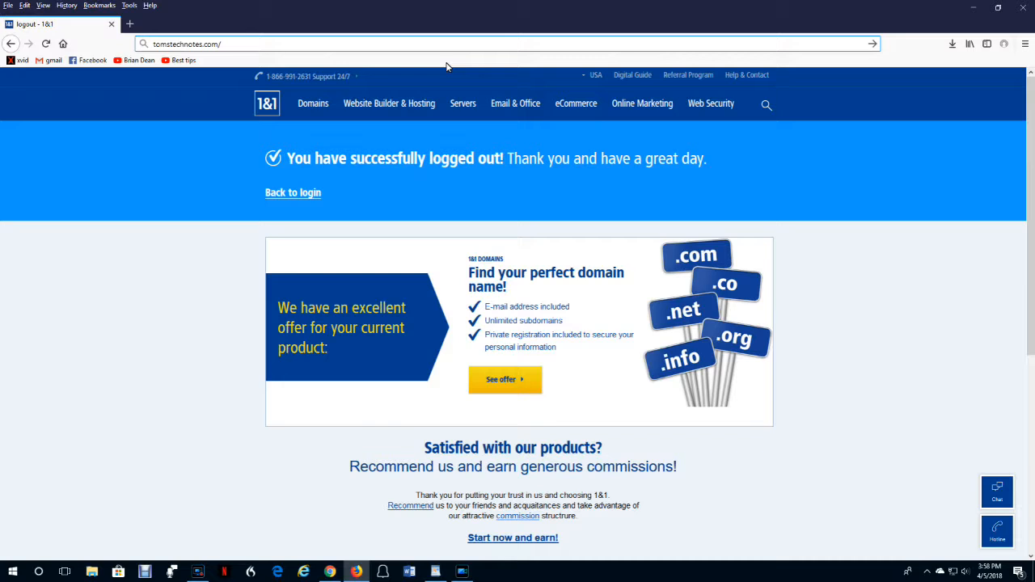
pyautogui.write('new-start-page')
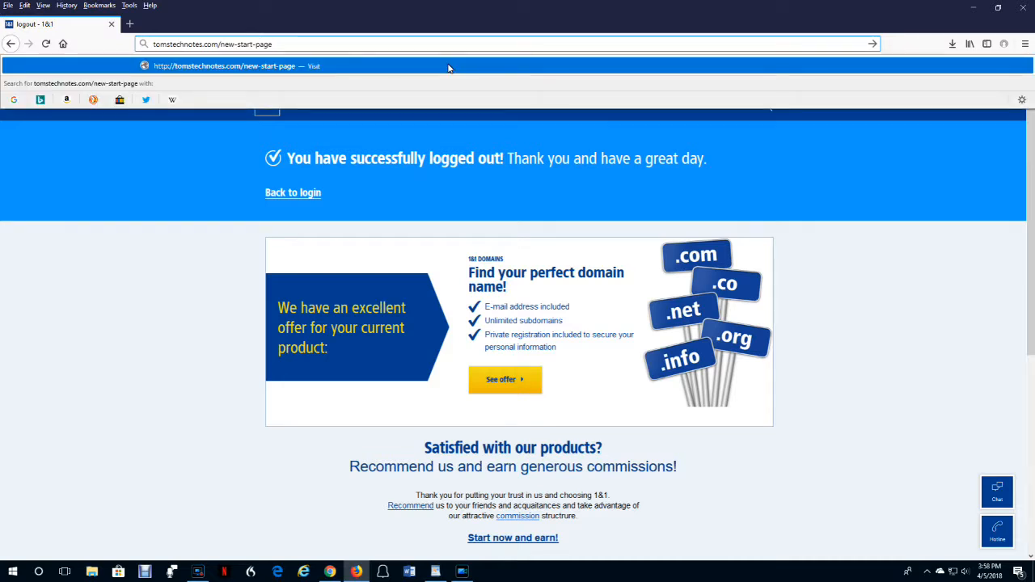
pyautogui.press('Return')
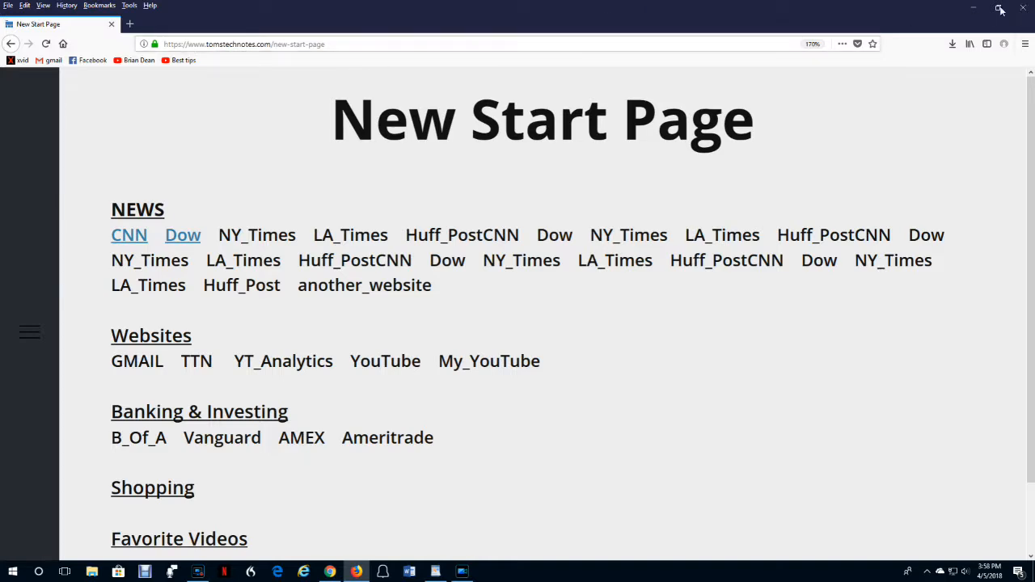
# Configure Firefox to show the home page at startup, using the current New Start Page as the home page.
pyautogui.click(1025, 47)
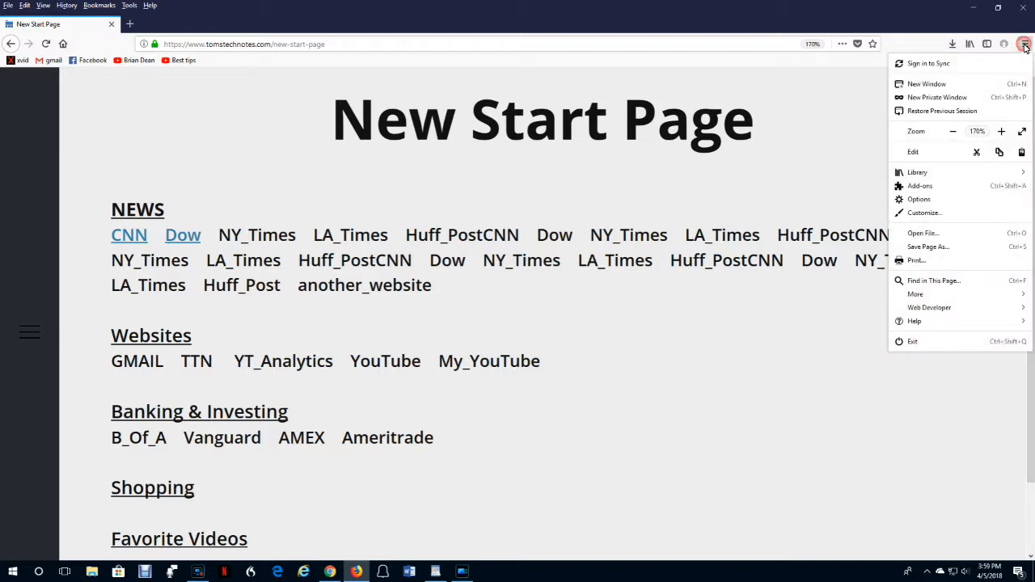
pyautogui.click(926, 200)
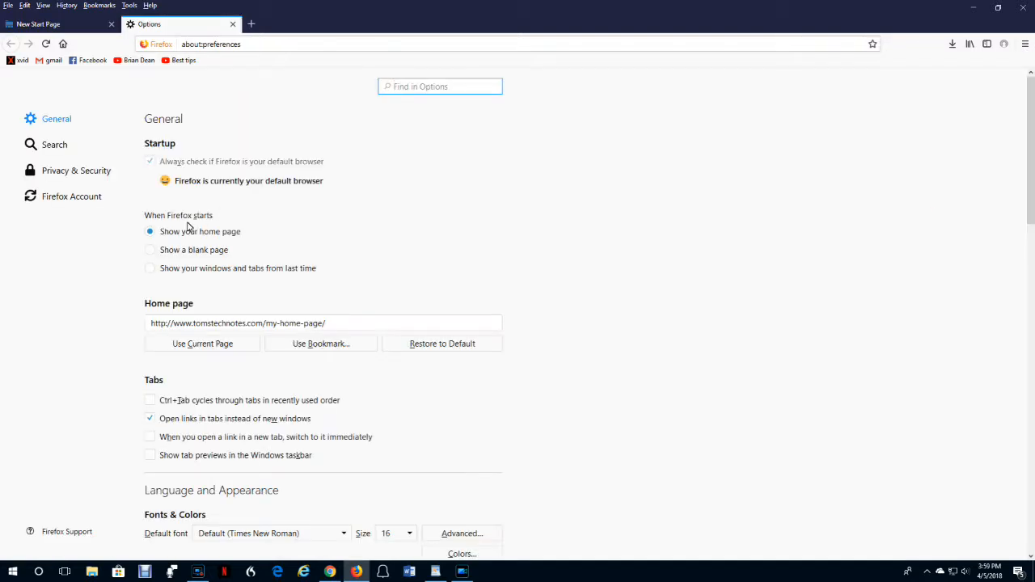
pyautogui.click(194, 233)
pyautogui.click(207, 344)
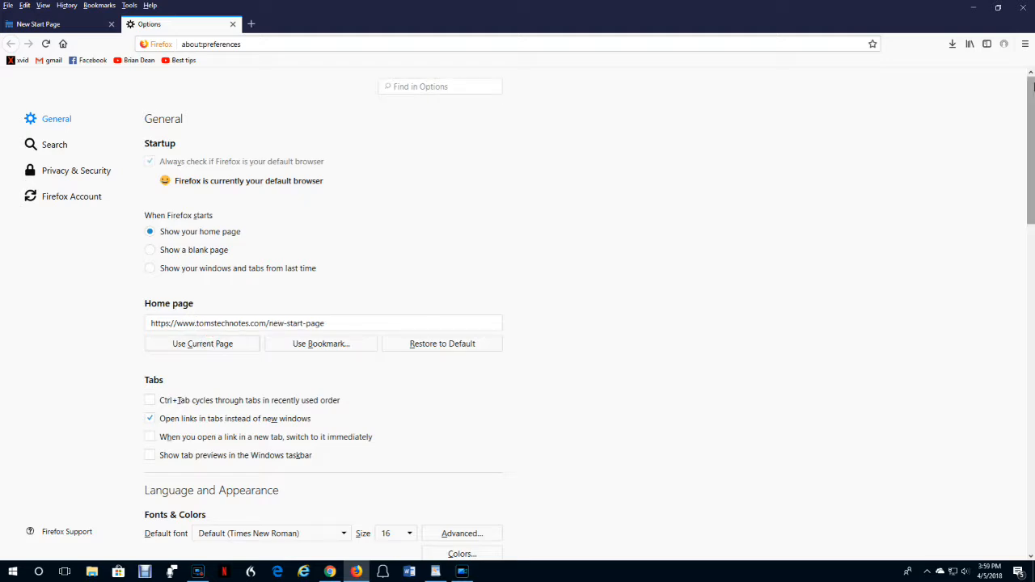
# Close and relaunch Firefox to check which page it starts with, and open its application menu.
pyautogui.click(1023, 7)
pyautogui.click(357, 572)
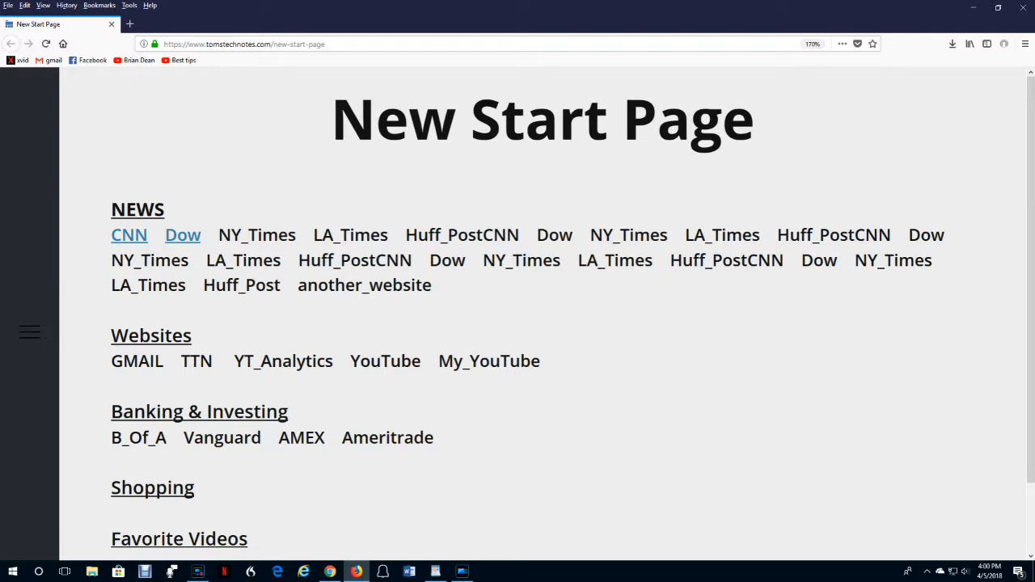
pyautogui.click(1024, 45)
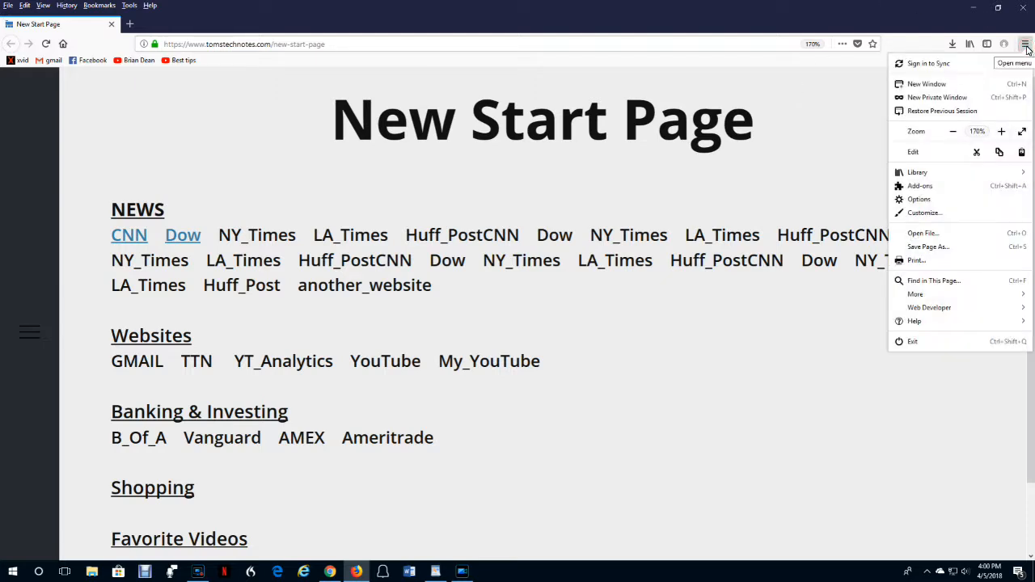